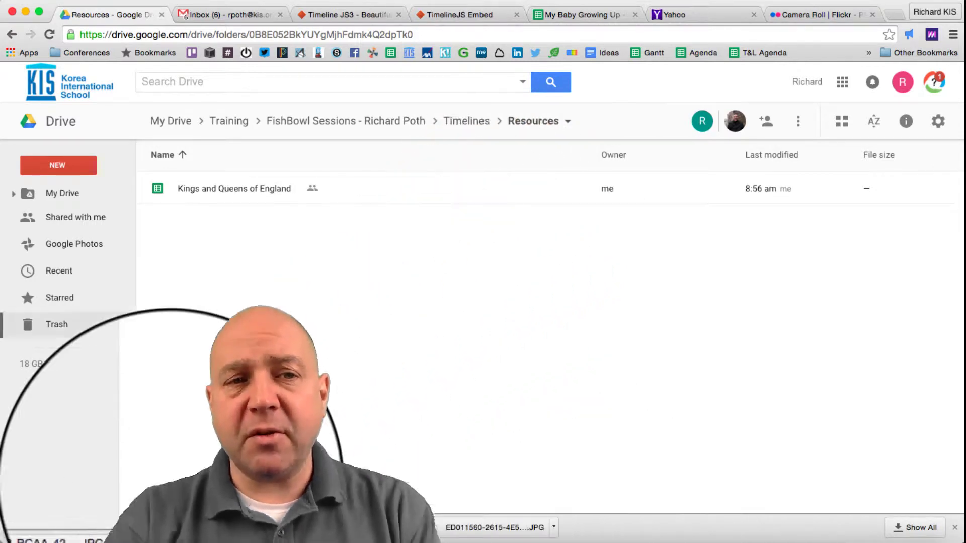
Step: Create a new blank Google Form in the Resources folder and confirm the shared-folder prompt
left_click(57, 165)
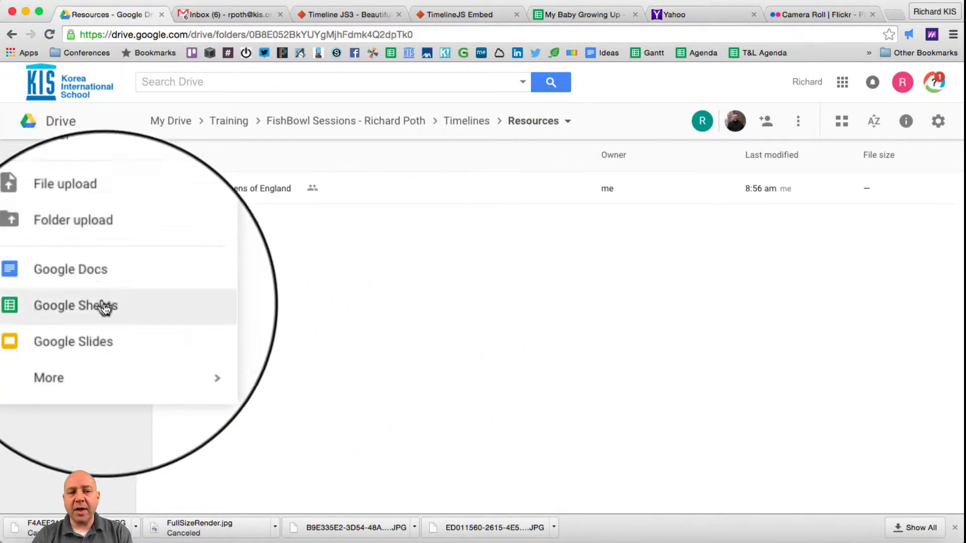
mouse_move(115, 353)
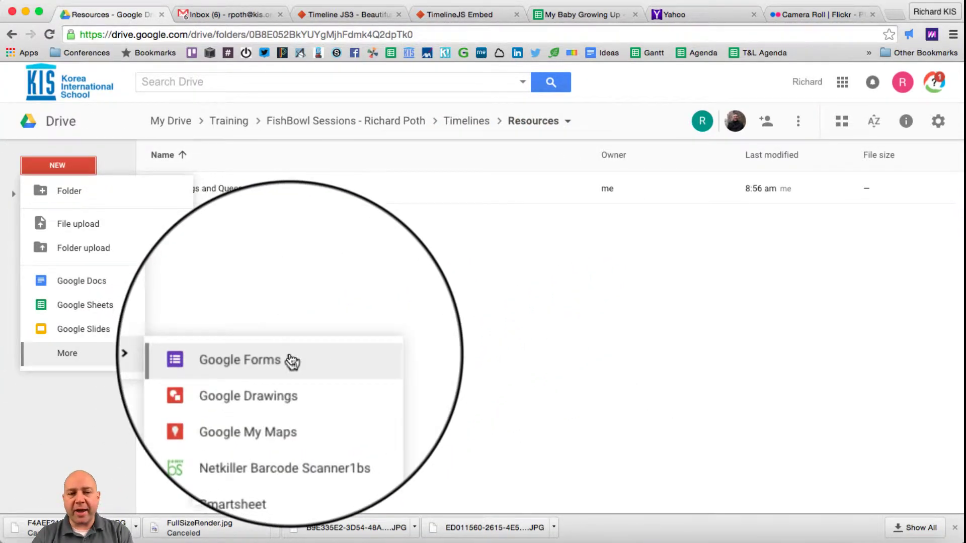
left_click(290, 360)
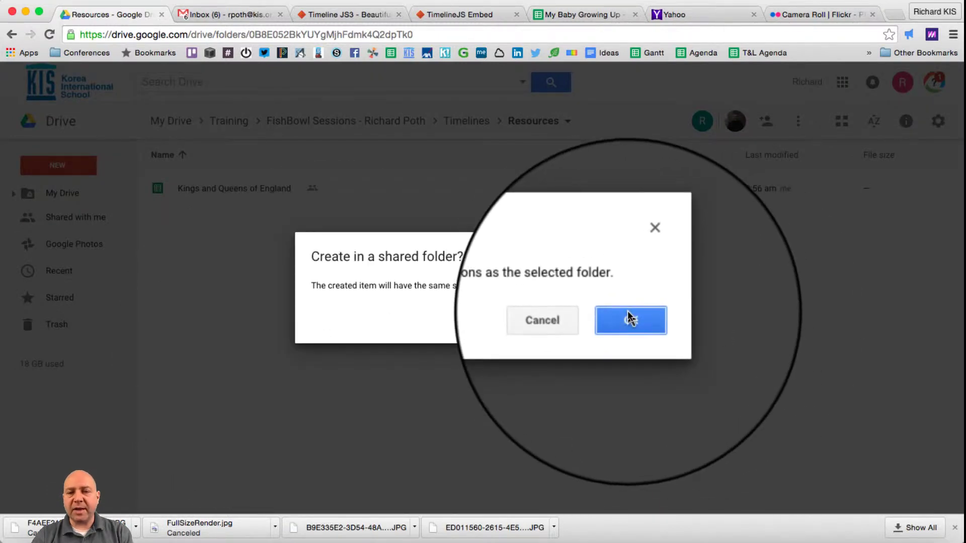
left_click(627, 317)
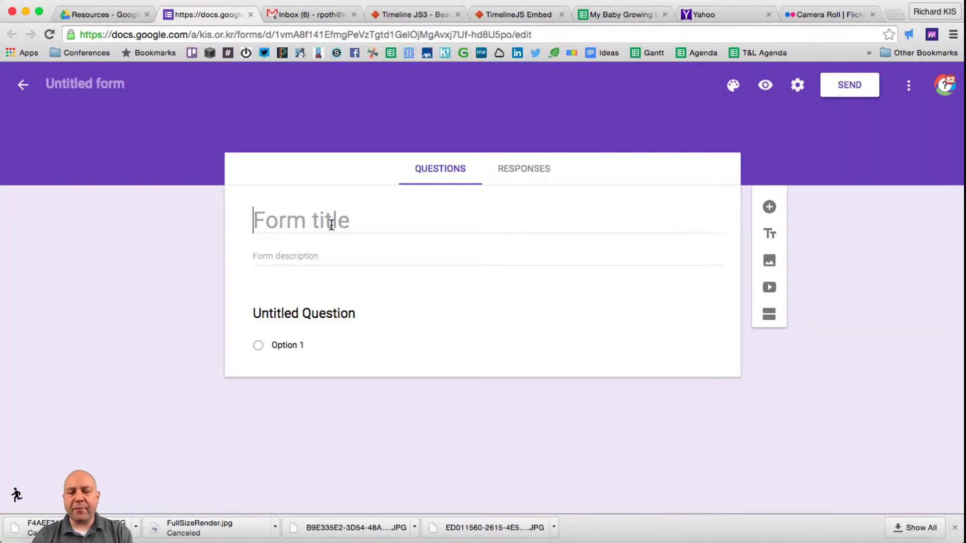
Step: Title the new form 'Baby Ellah'
type("Baby Ellah")
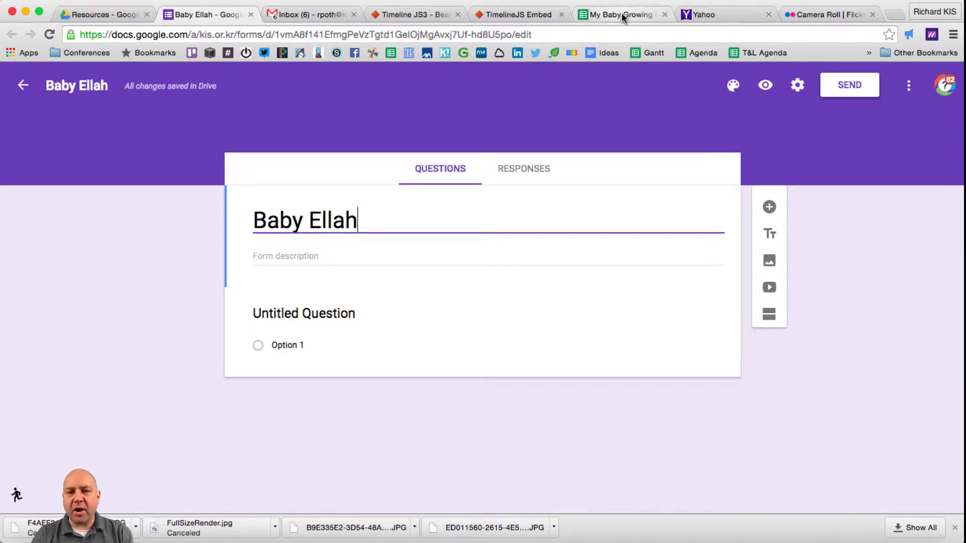
Step: Review the My Baby Growing Up sheet's column headers and notes, then return to the form
left_click(621, 13)
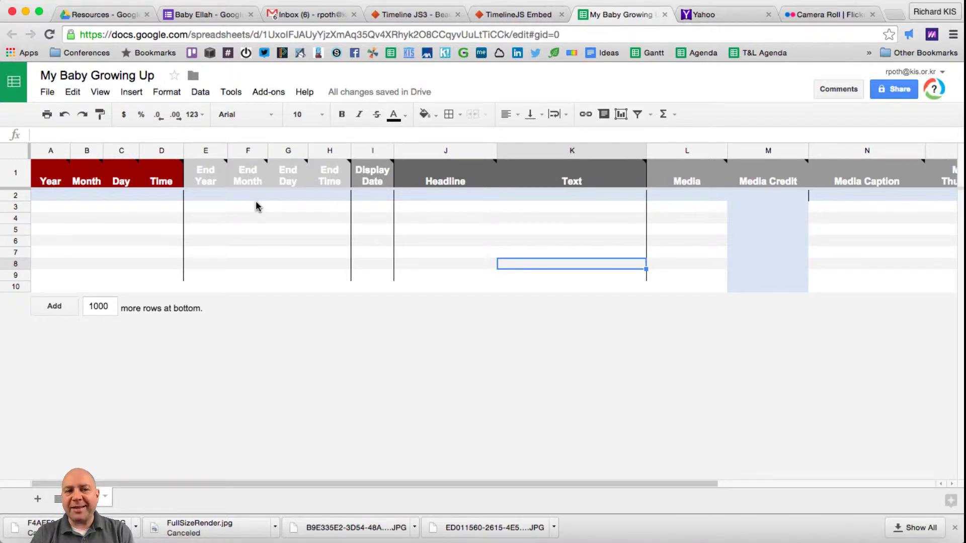
mouse_move(46, 170)
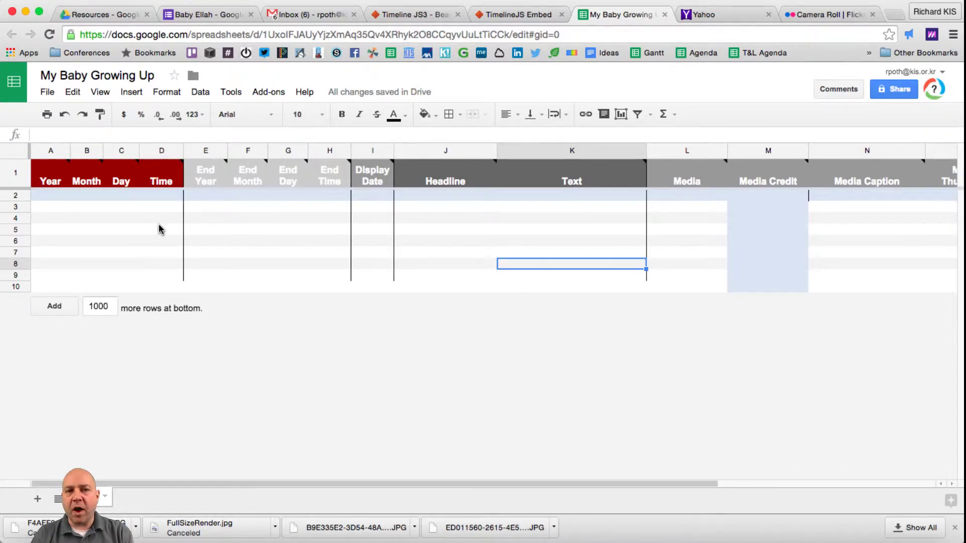
left_click(211, 15)
Step: Rename the first question to Year, make it required, and accept only whole numbers
left_click(304, 314)
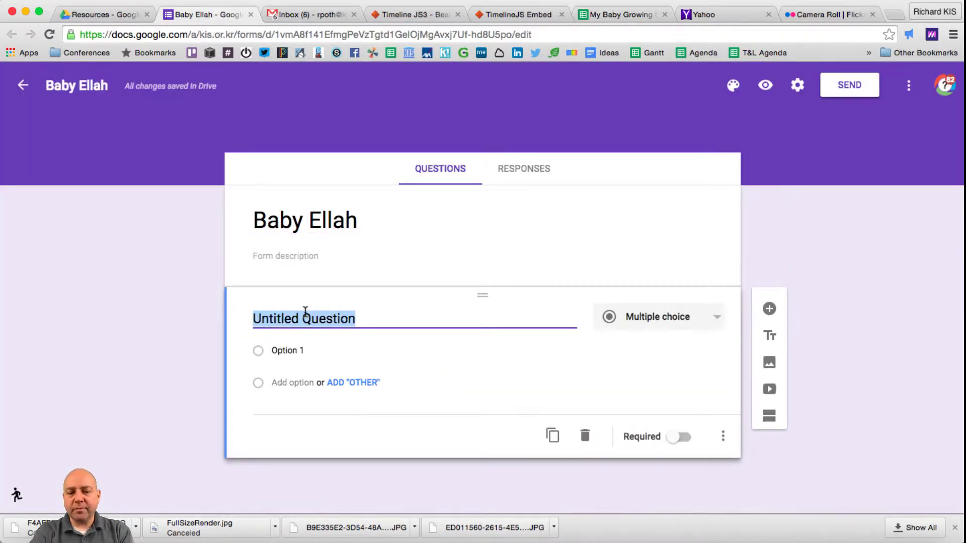
type("Yes")
key("BackSpace")
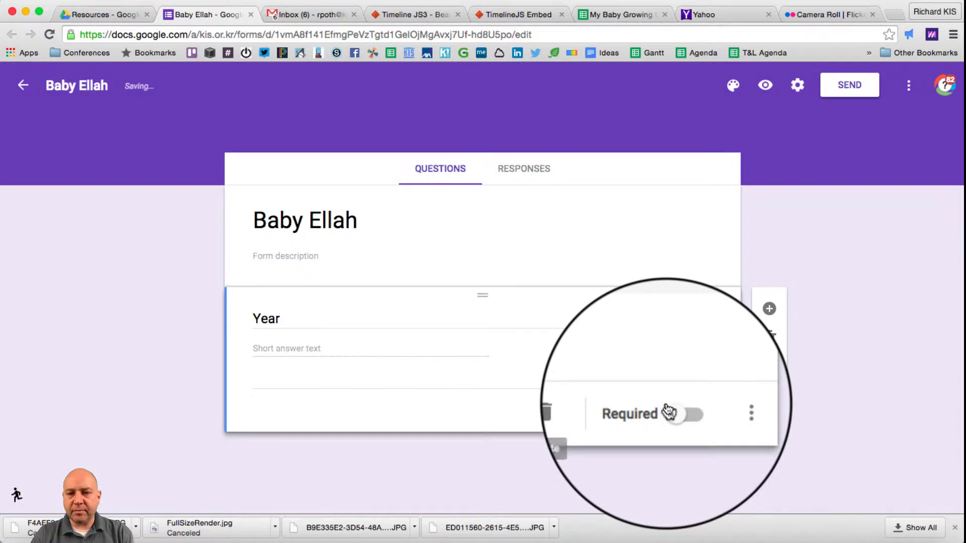
left_click(685, 414)
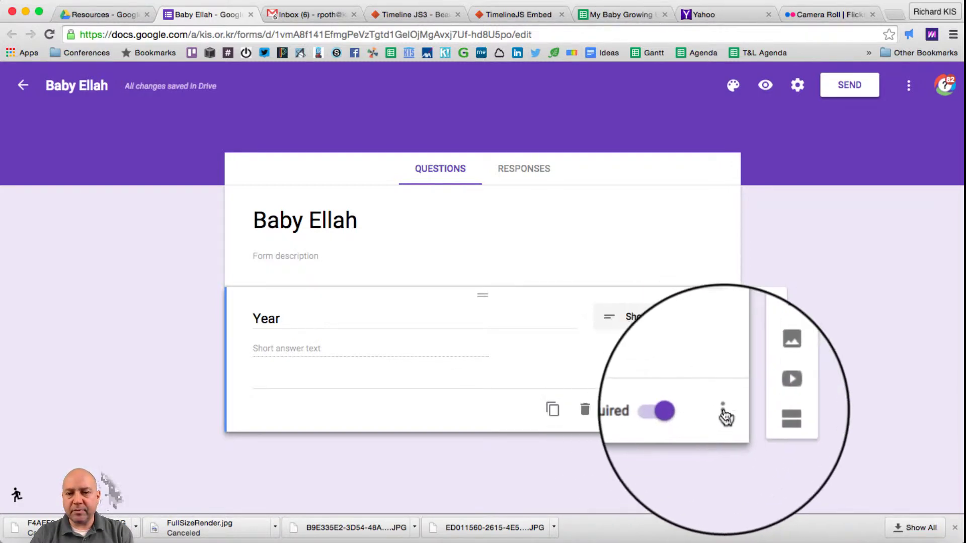
left_click(723, 411)
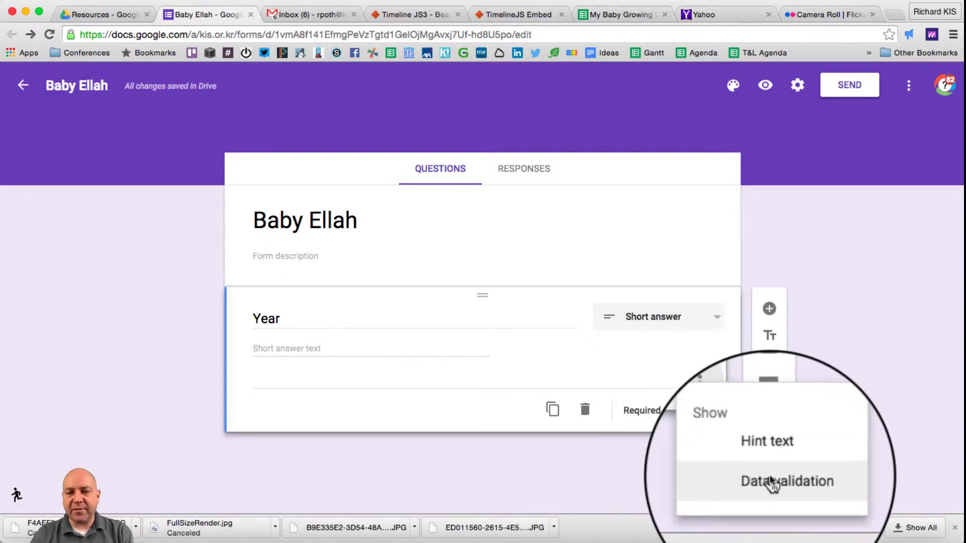
left_click(770, 478)
left_click(402, 378)
scroll(440, 475, "down", 5)
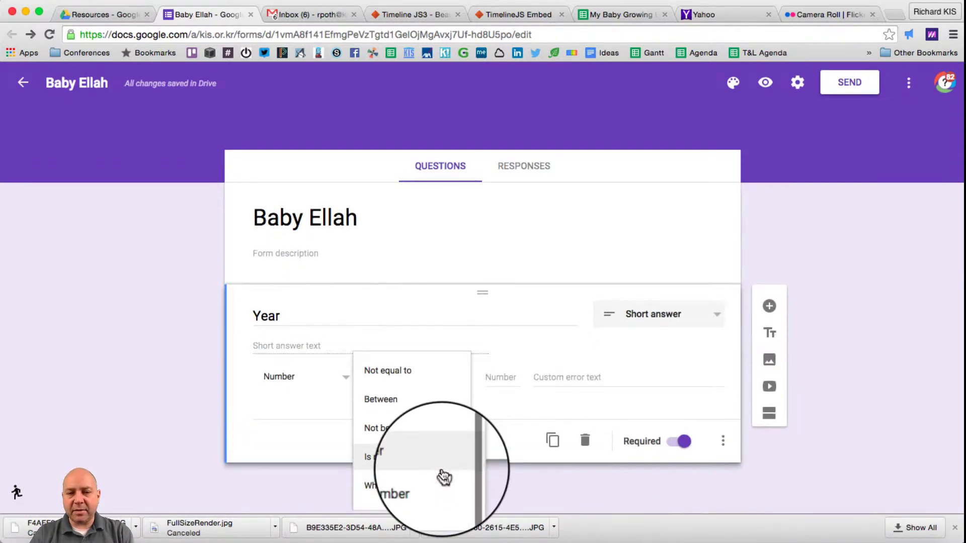
left_click(389, 495)
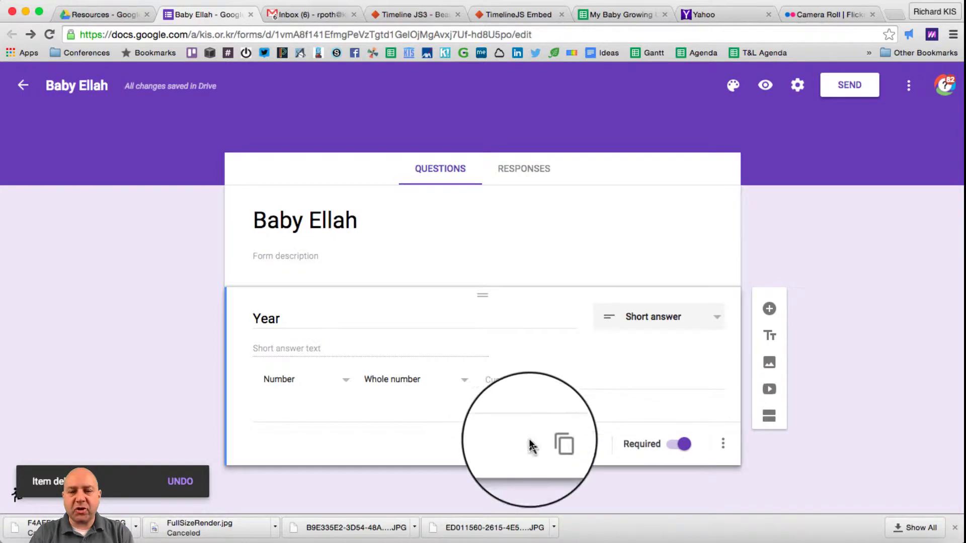
Step: Duplicate Year into optional Month and Day questions
left_click(554, 443)
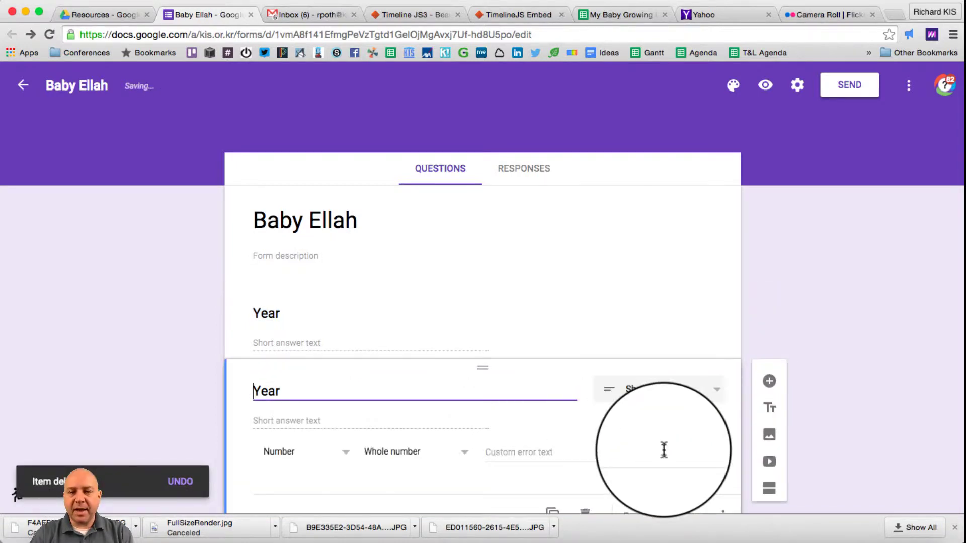
left_click(674, 451)
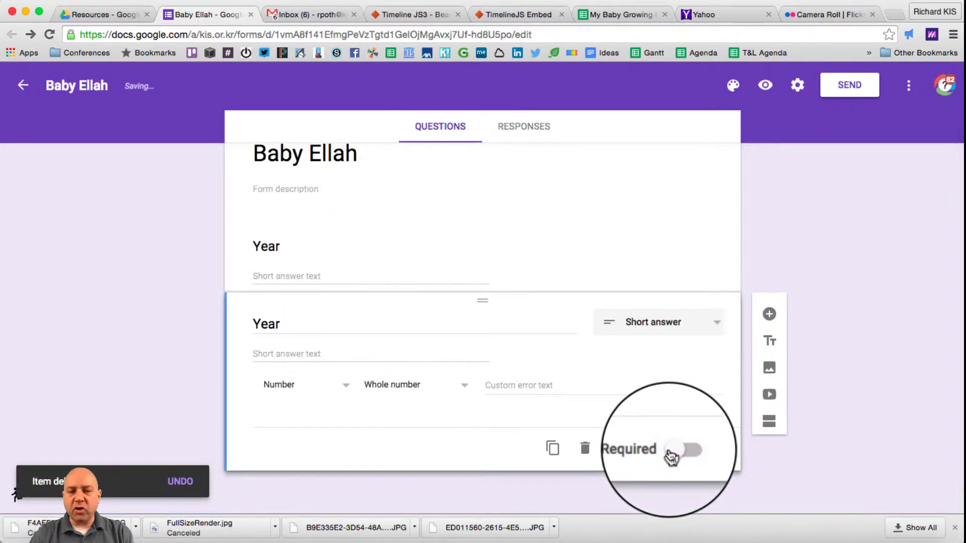
double_click(281, 324)
type("Month")
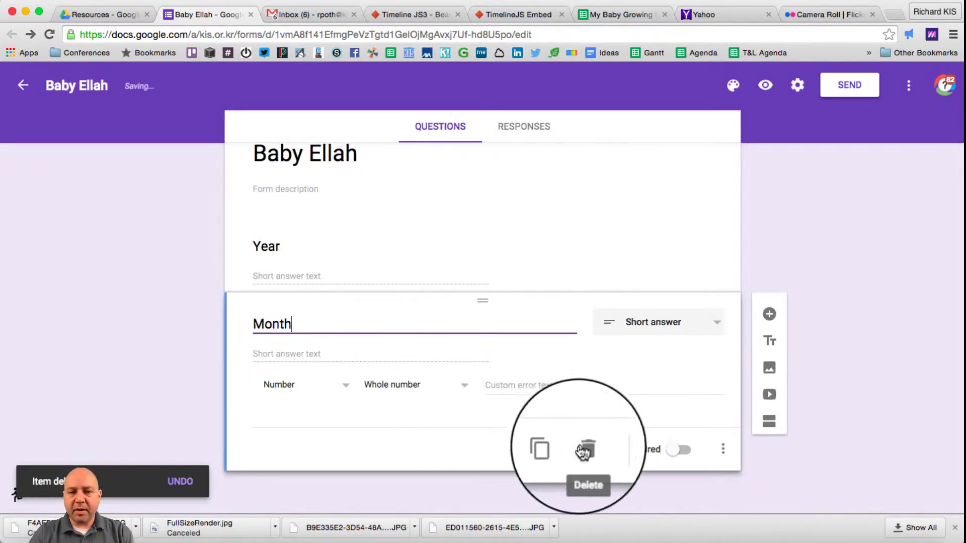
left_click(552, 447)
double_click(313, 396)
type("Day")
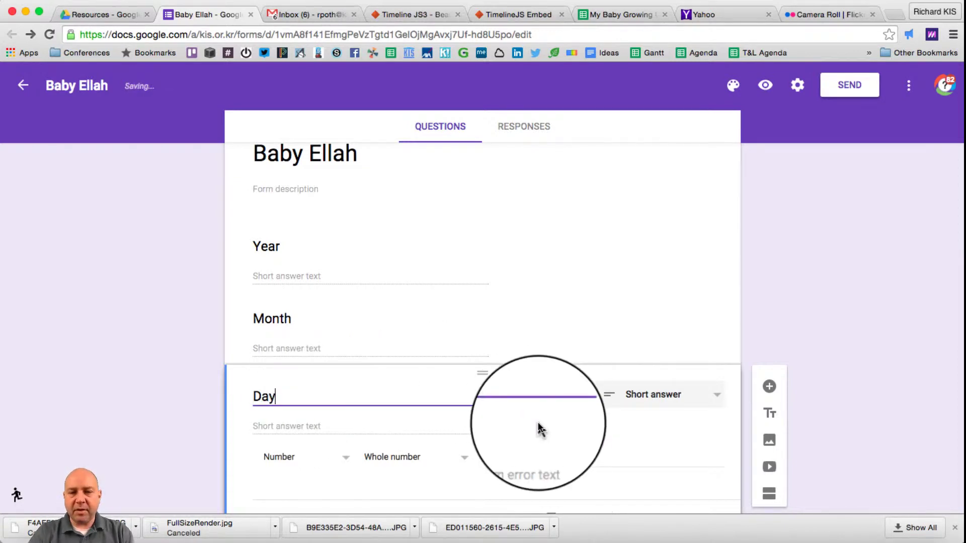
Step: Add a short-answer Time question below Day
scroll(546, 434, "down", 3)
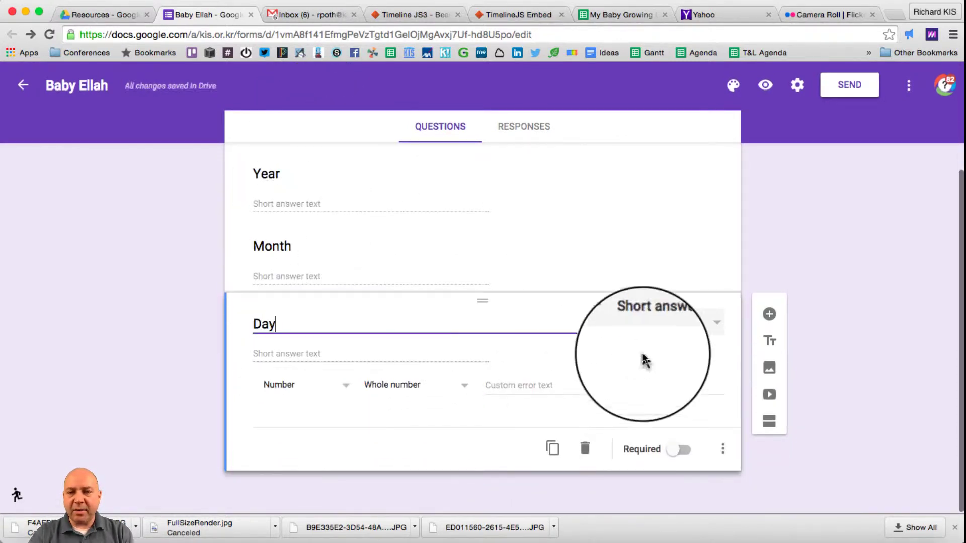
left_click(770, 338)
type("Time")
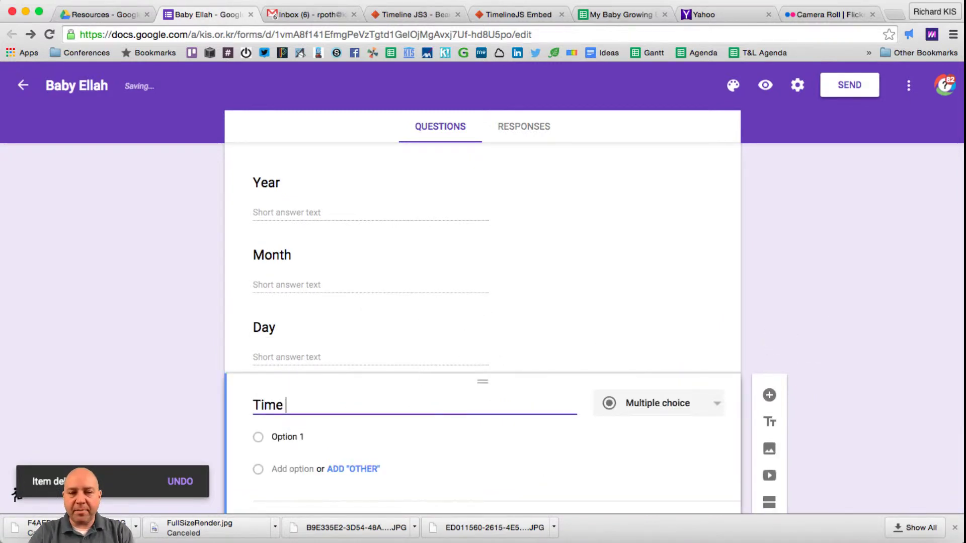
left_click(715, 407)
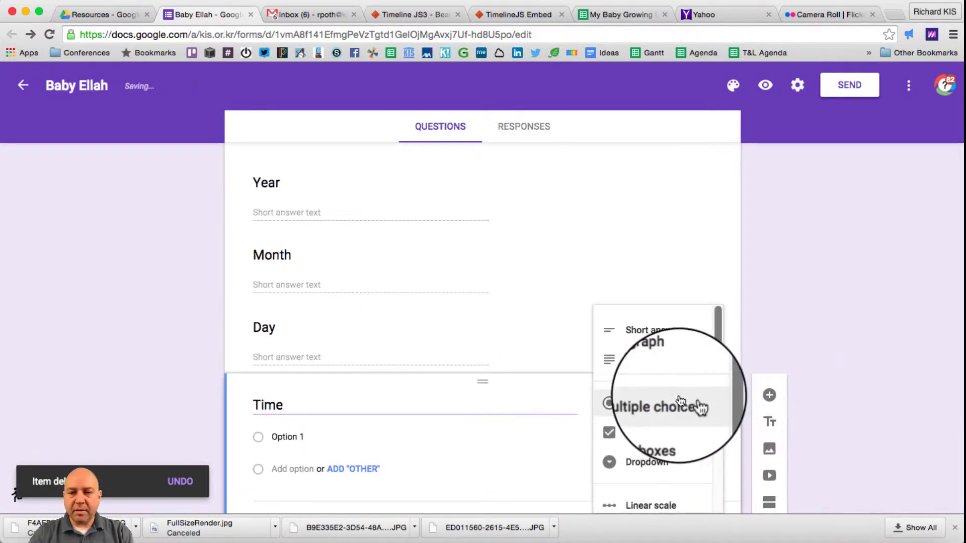
left_click(653, 331)
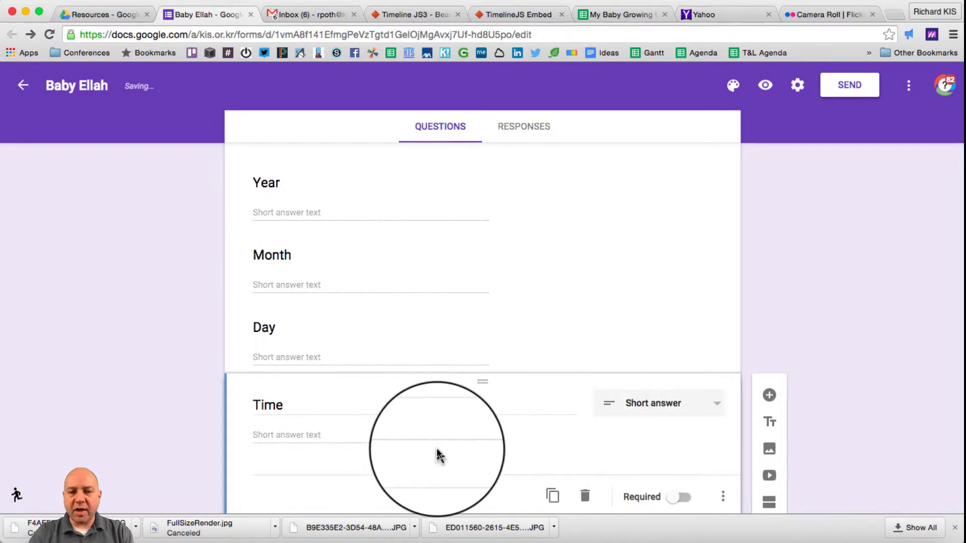
scroll(436, 446, "down", 2)
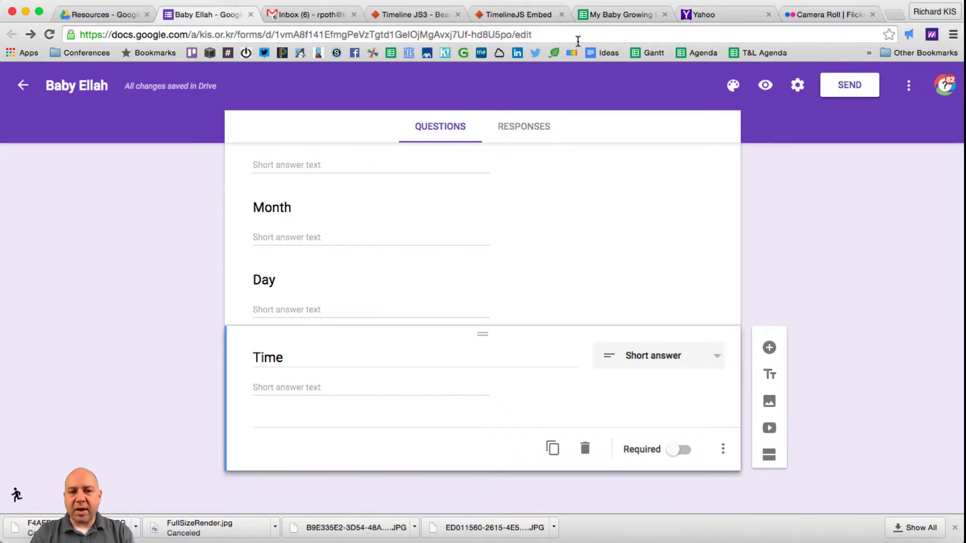
Step: Check the End Year column note in the timeline sheet and return to the form
left_click(629, 15)
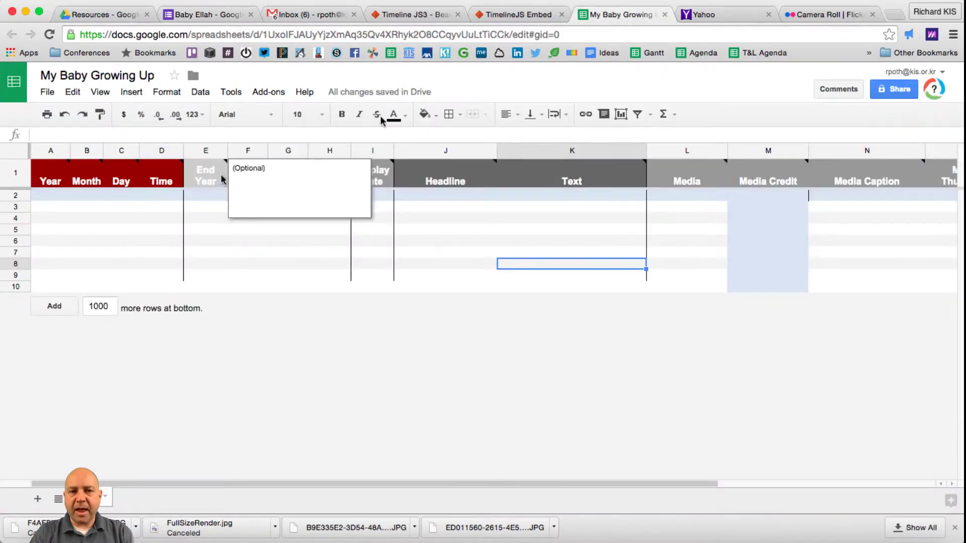
left_click(204, 252)
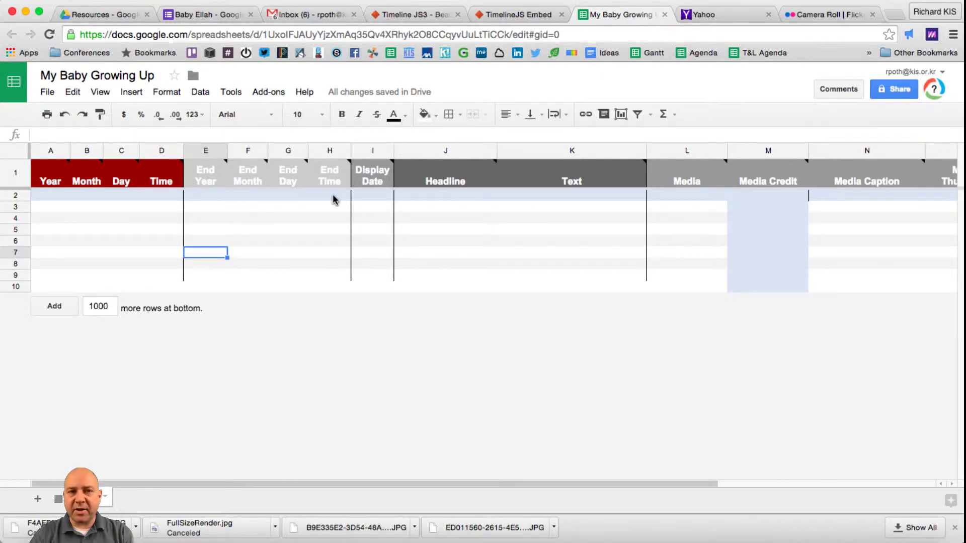
left_click(211, 15)
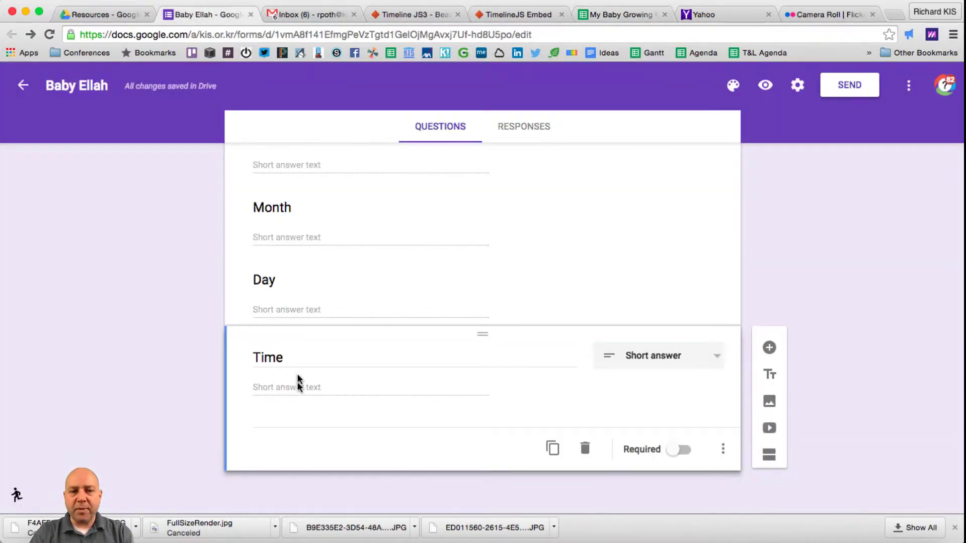
Step: Add a short-answer End Year question validated to accept only whole numbers
left_click(770, 348)
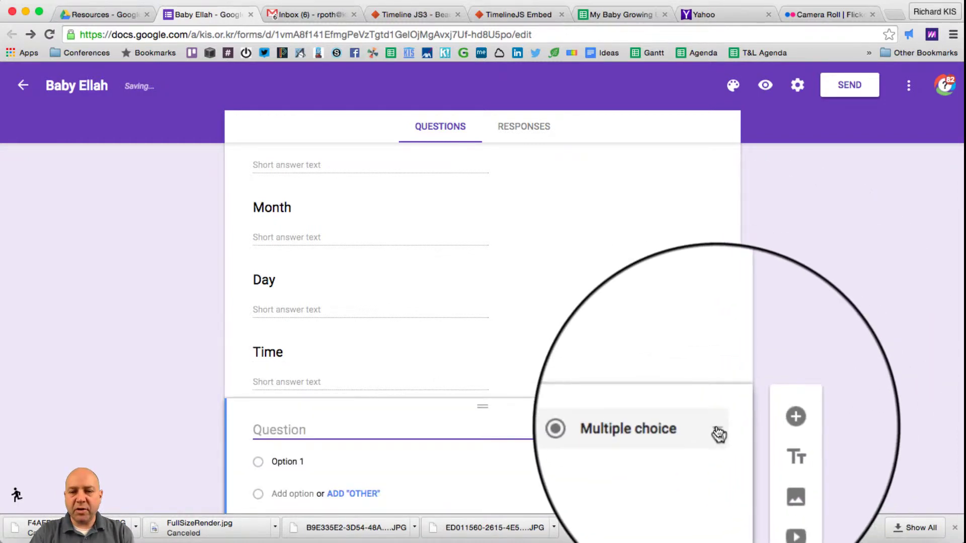
left_click(718, 369)
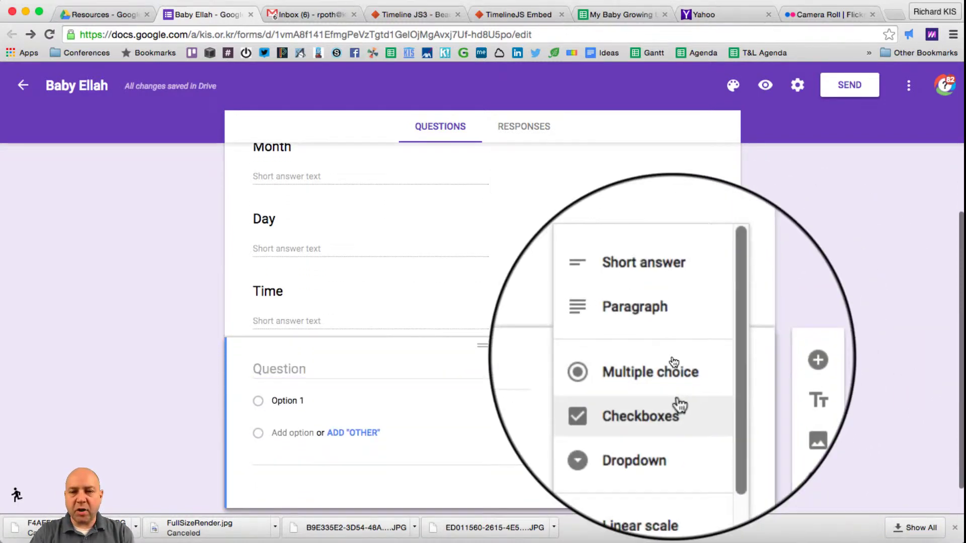
left_click(669, 310)
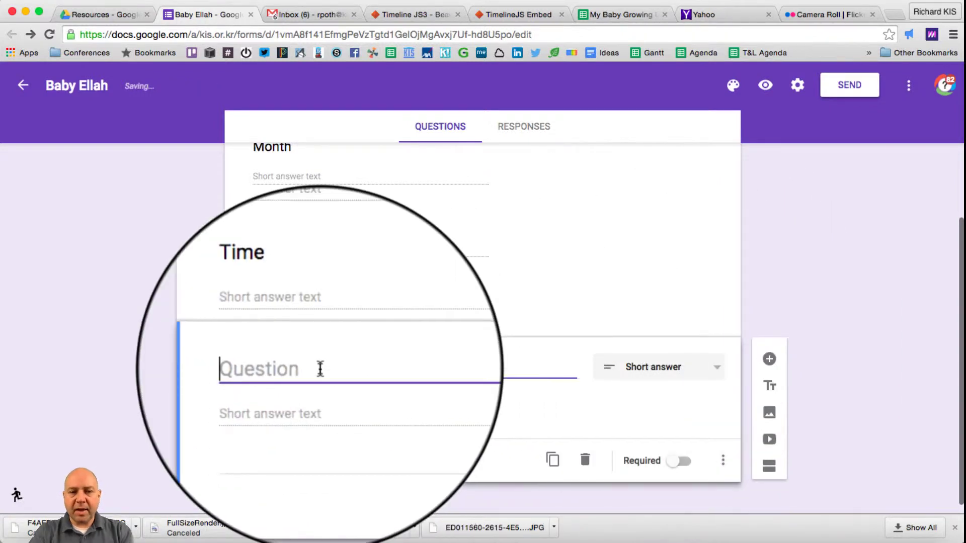
type("End Year")
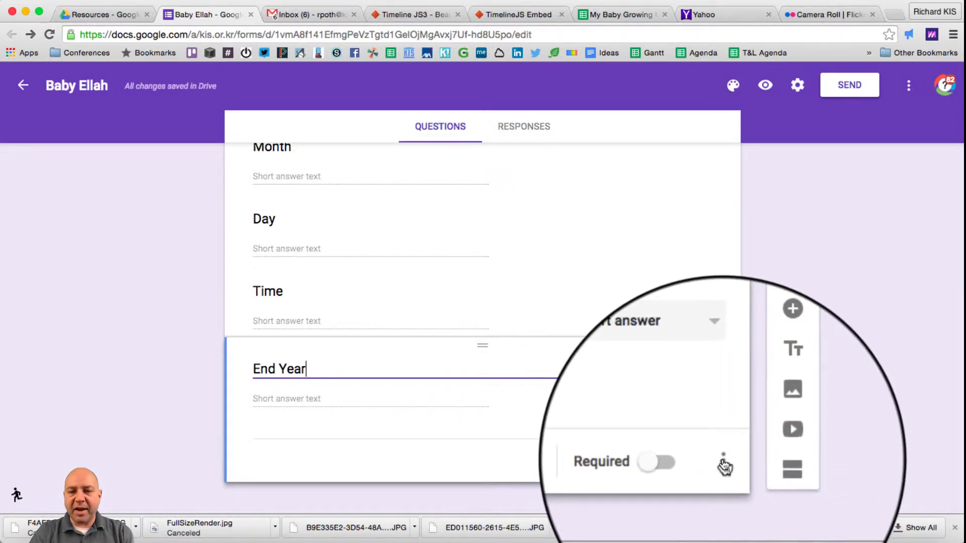
left_click(723, 462)
left_click(763, 486)
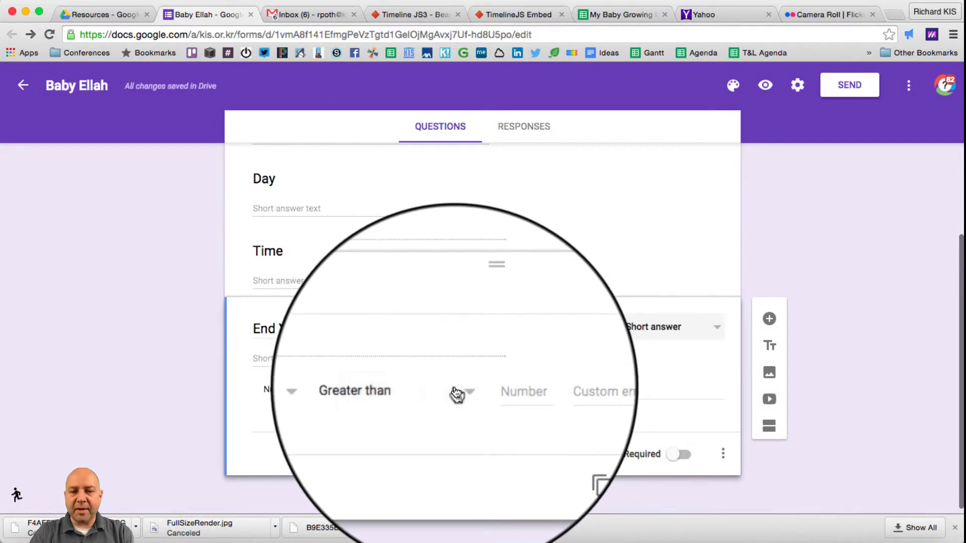
left_click(457, 394)
scroll(443, 403, "down", 2)
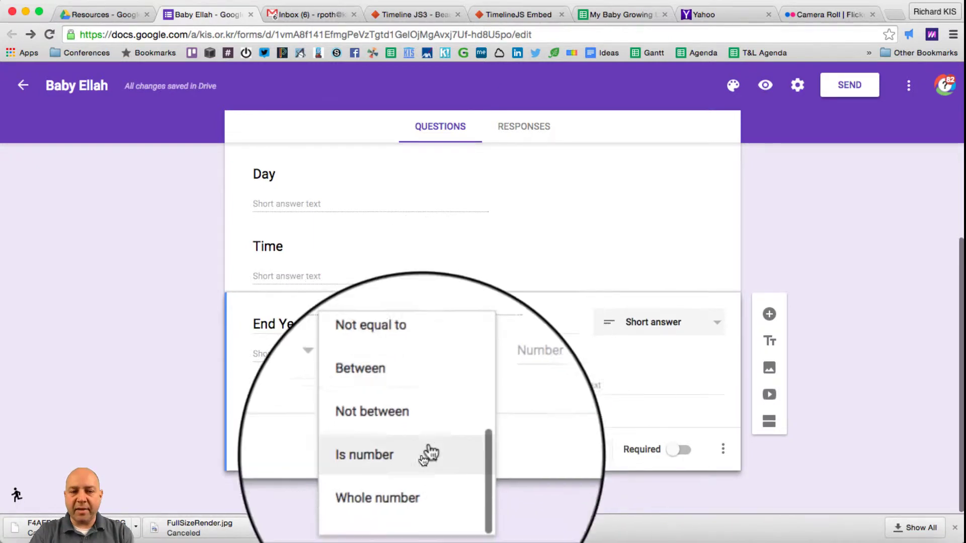
left_click(411, 487)
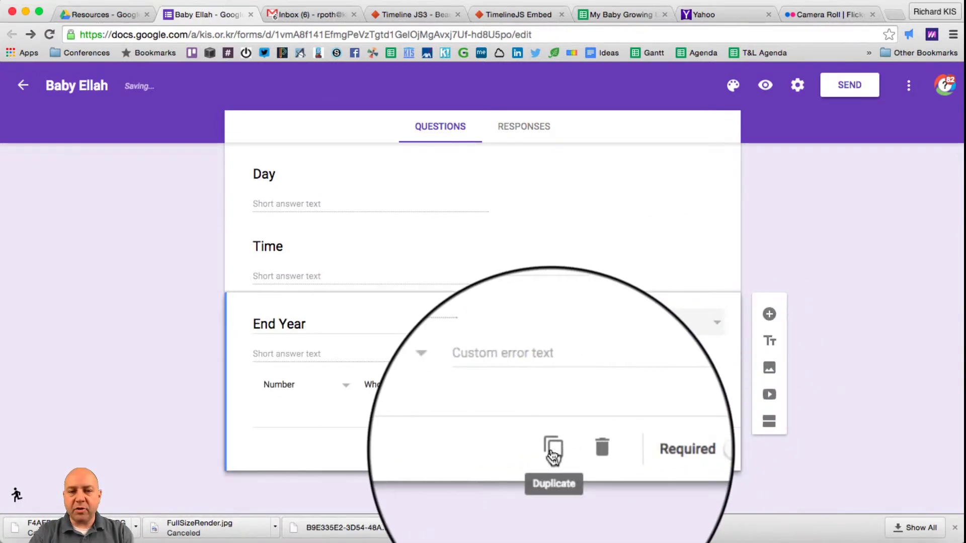
Step: Duplicate End Year into End Month and End Day questions
left_click(552, 443)
left_click(305, 397)
key("BackSpace")
key("BackSpace")
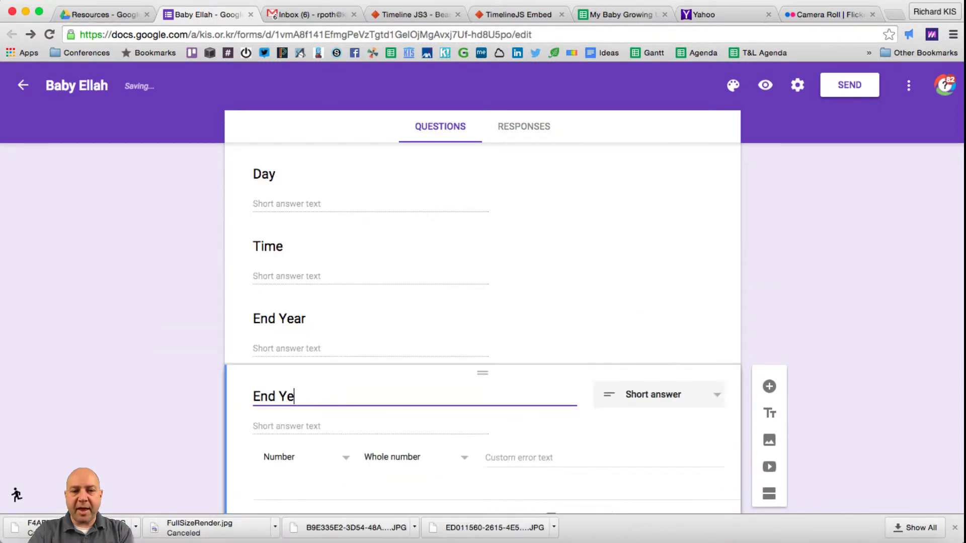
type("No")
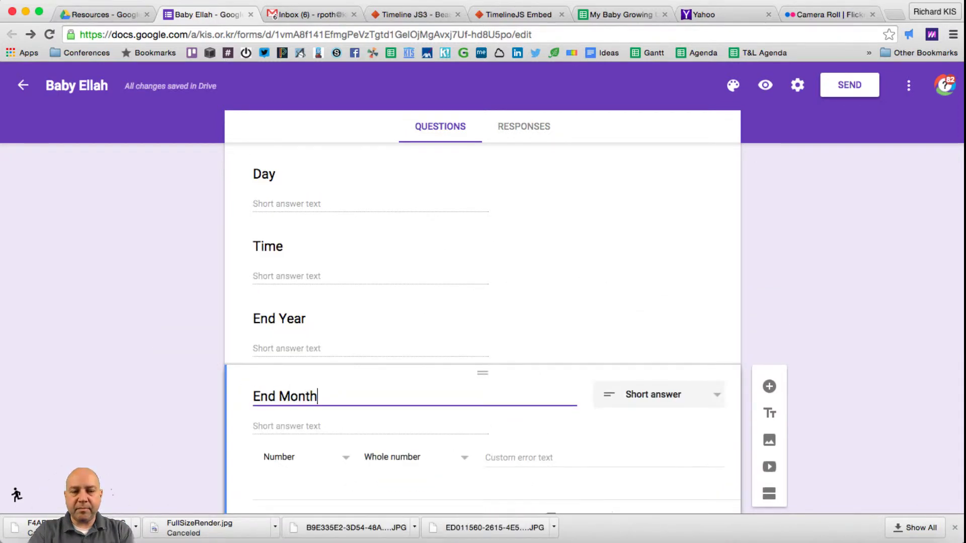
scroll(574, 398, "down", 3)
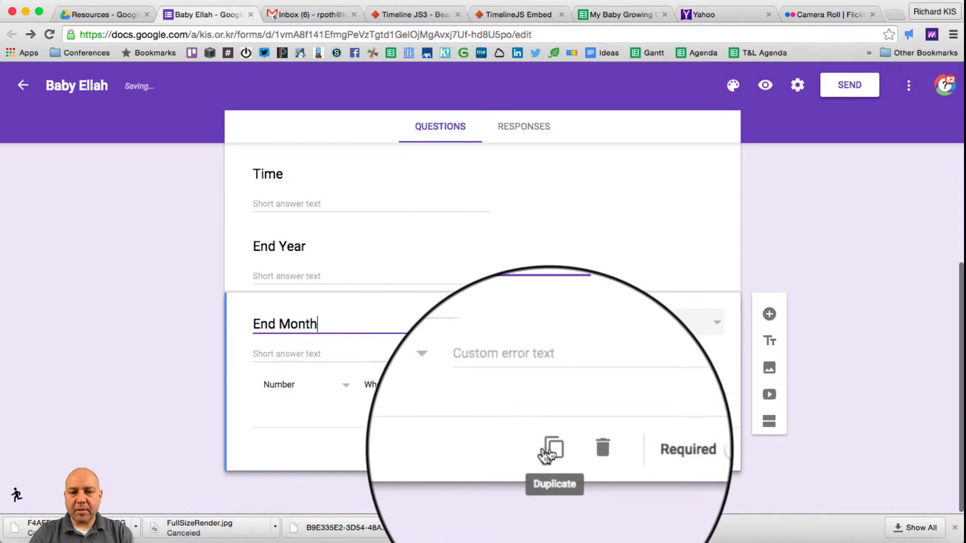
left_click(550, 455)
left_click(341, 396)
key("BackSpace")
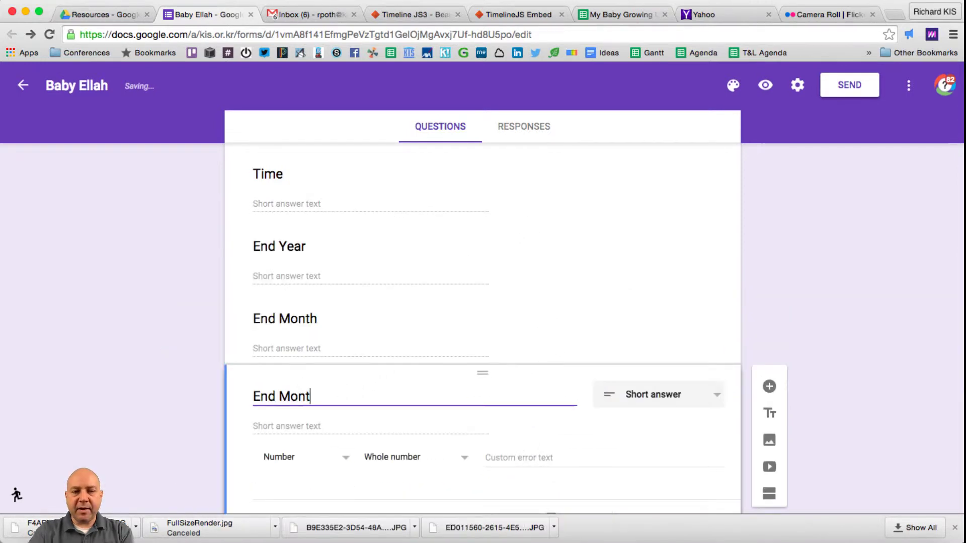
type("Day")
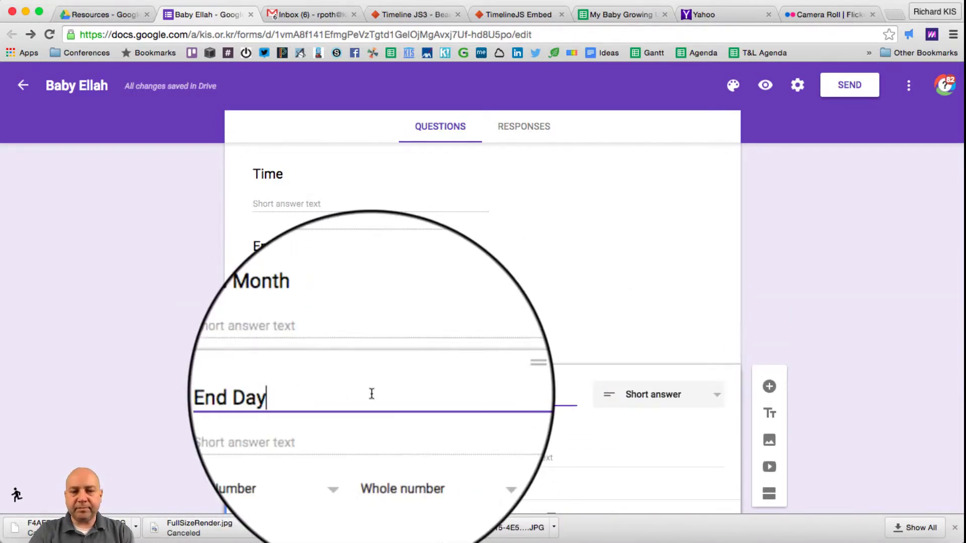
scroll(566, 412, "down", 3)
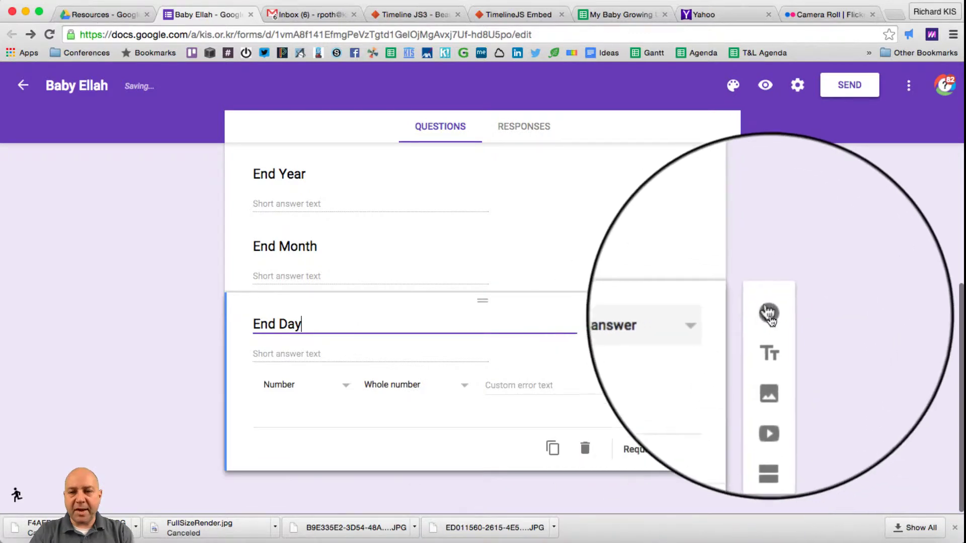
Step: Add a short-answer End Time question below End Day
left_click(769, 315)
type("End Time")
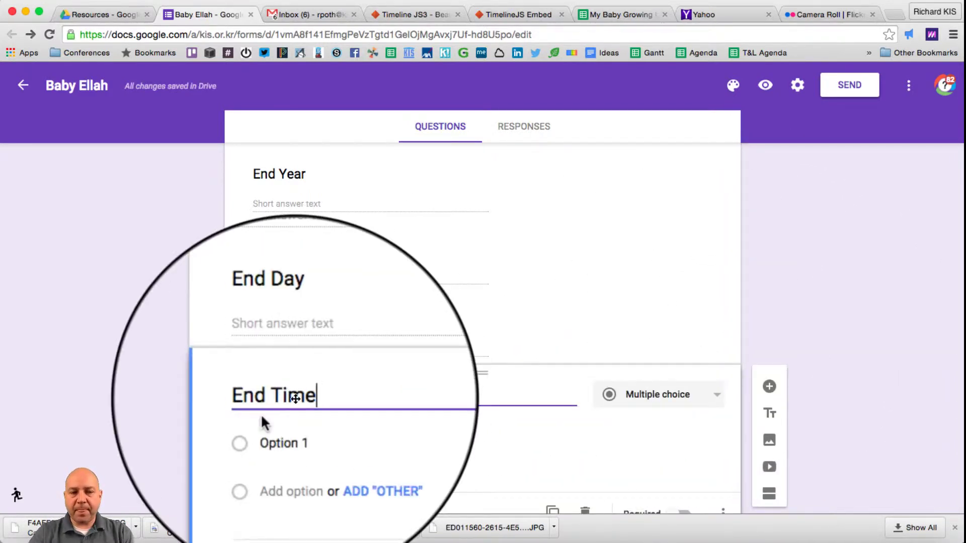
left_click(695, 397)
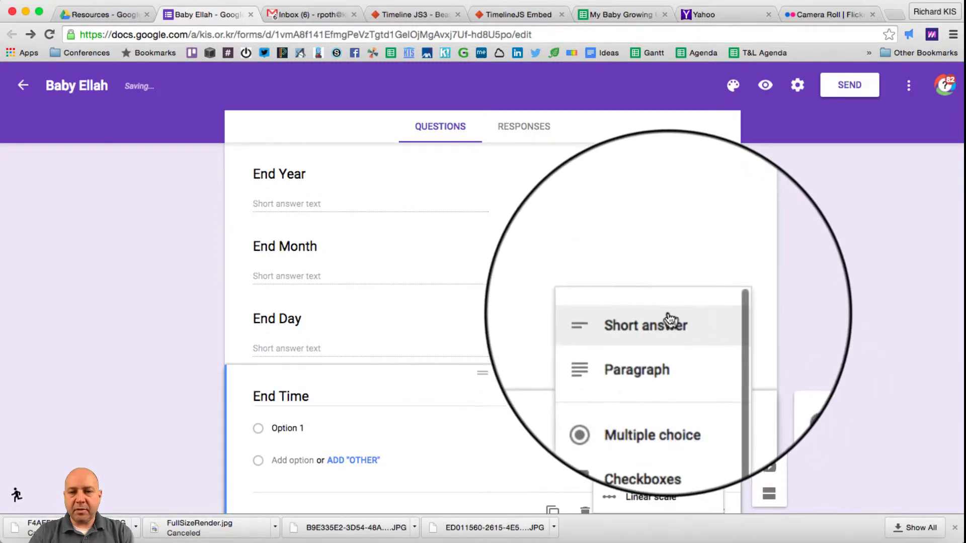
left_click(671, 341)
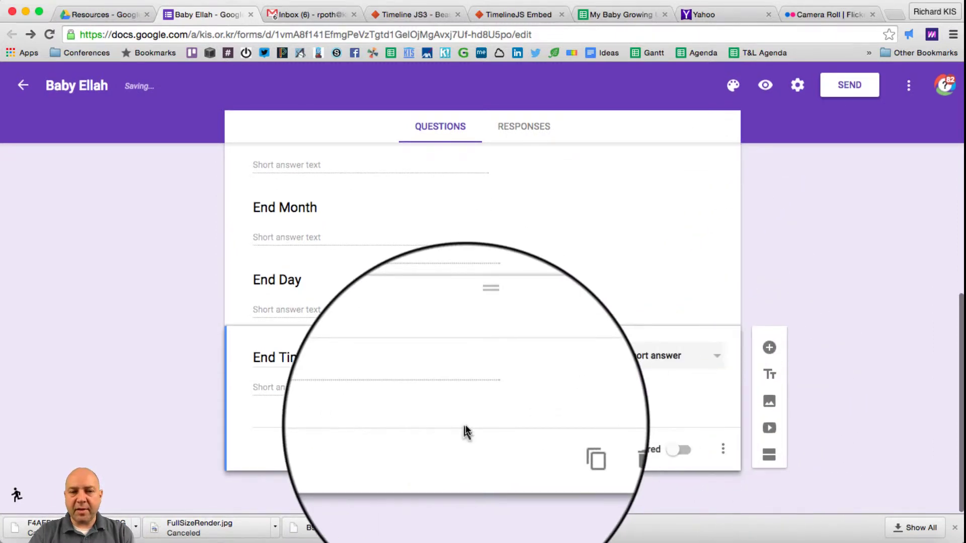
left_click(622, 15)
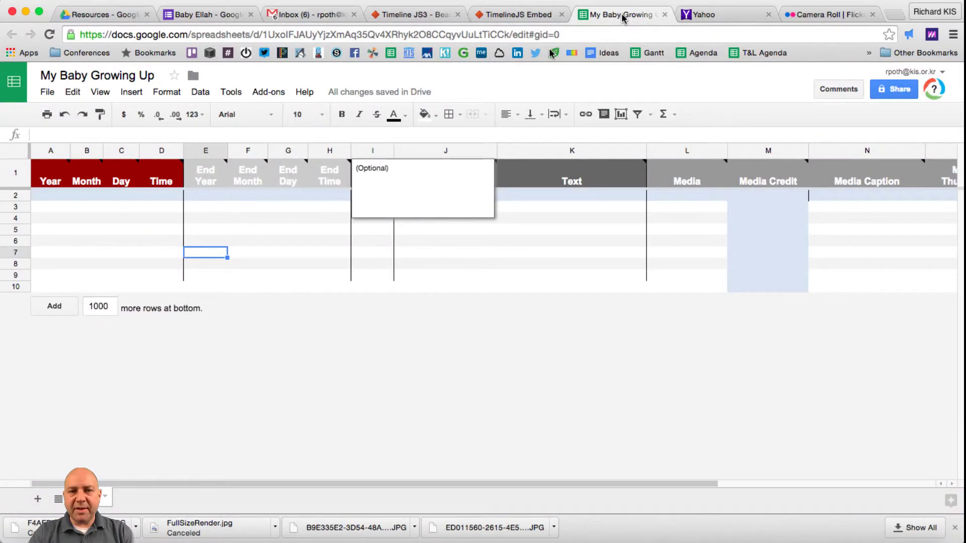
Step: Read the timeline sheet's column notes, including Display Date, then return to the Baby Ellah form
left_click(476, 264)
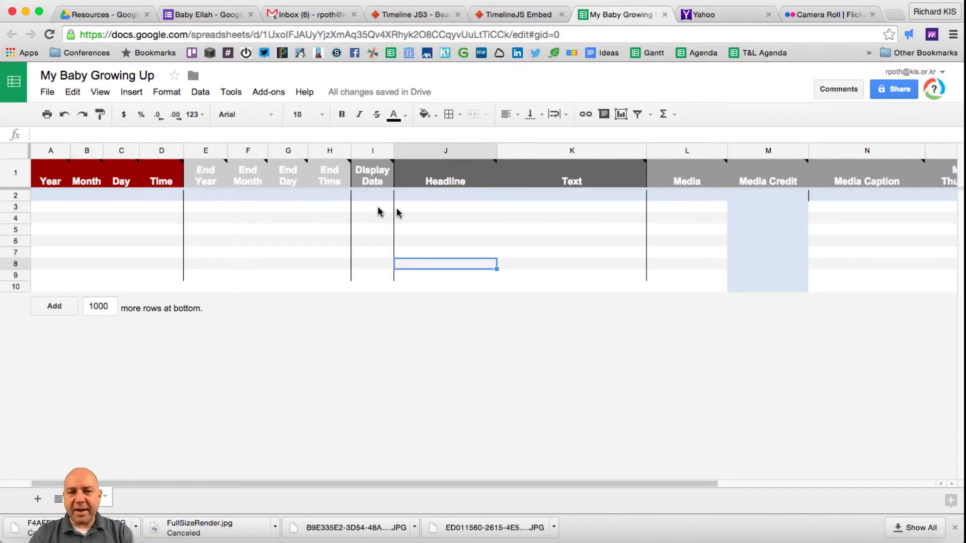
scroll(836, 210, "right", 5)
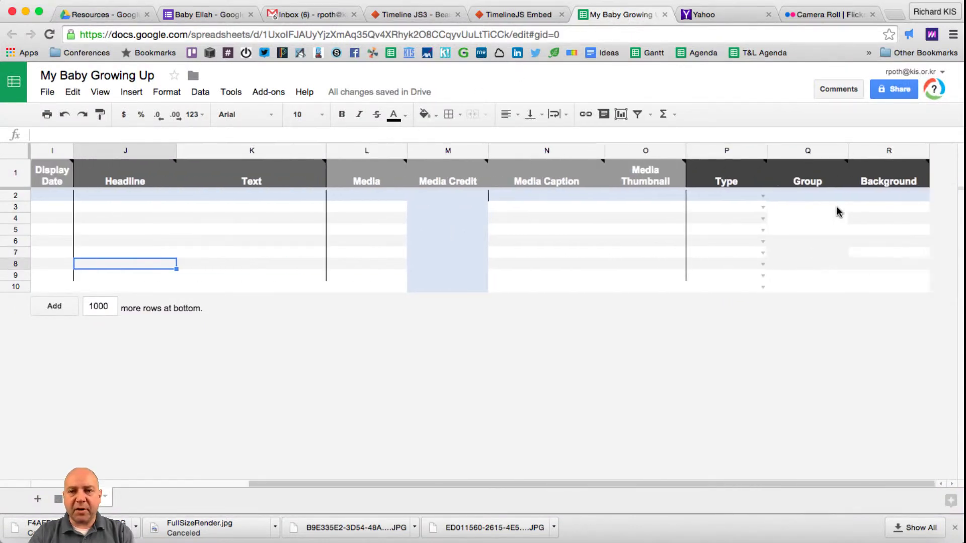
scroll(836, 210, "left", 5)
mouse_move(369, 177)
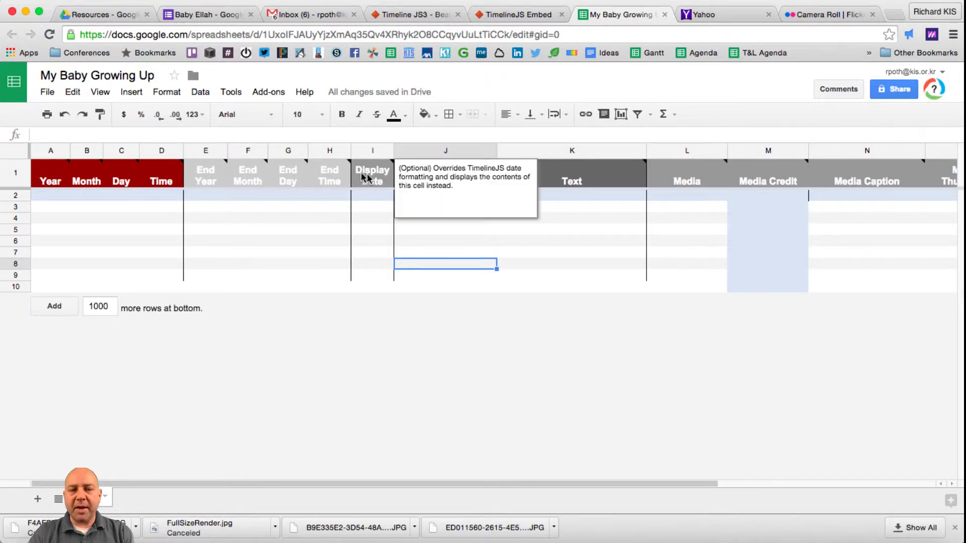
left_click(377, 253)
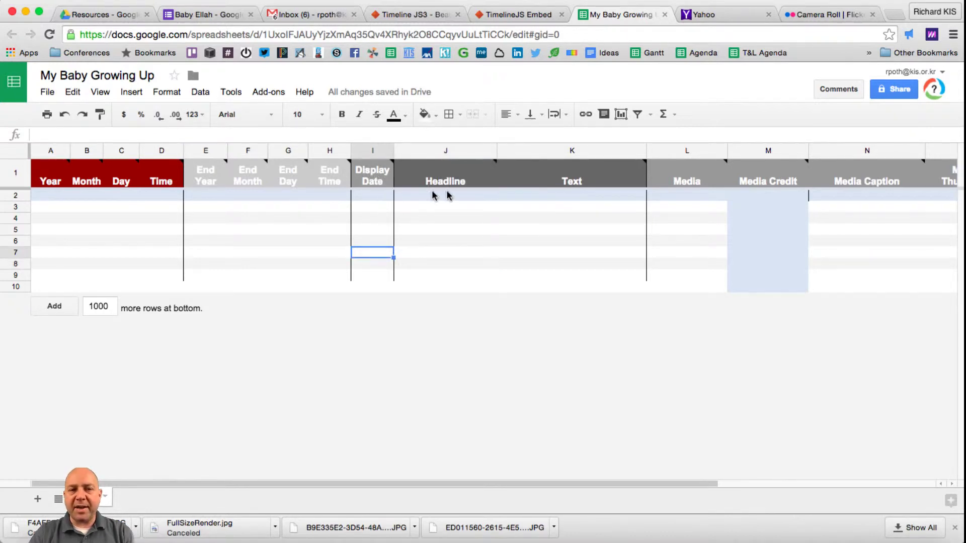
mouse_move(452, 181)
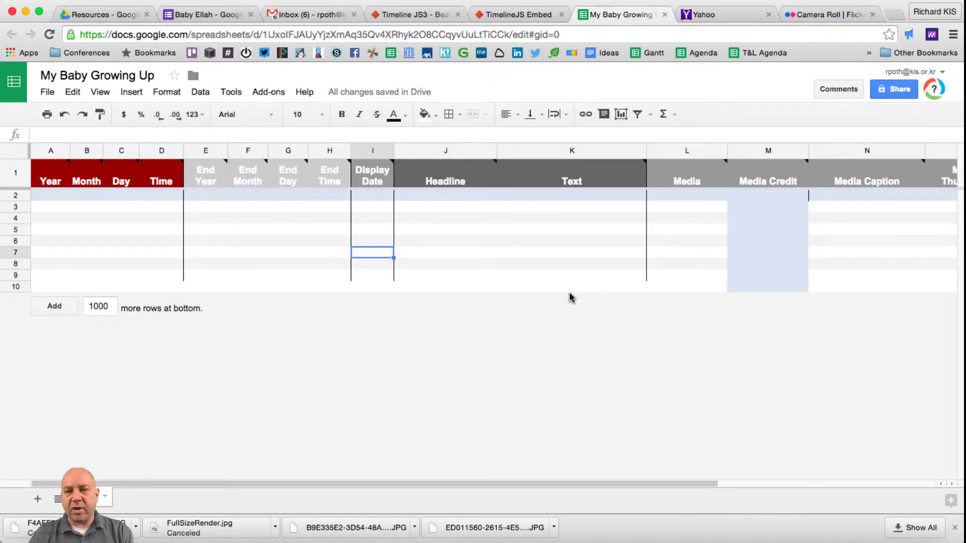
left_click(207, 14)
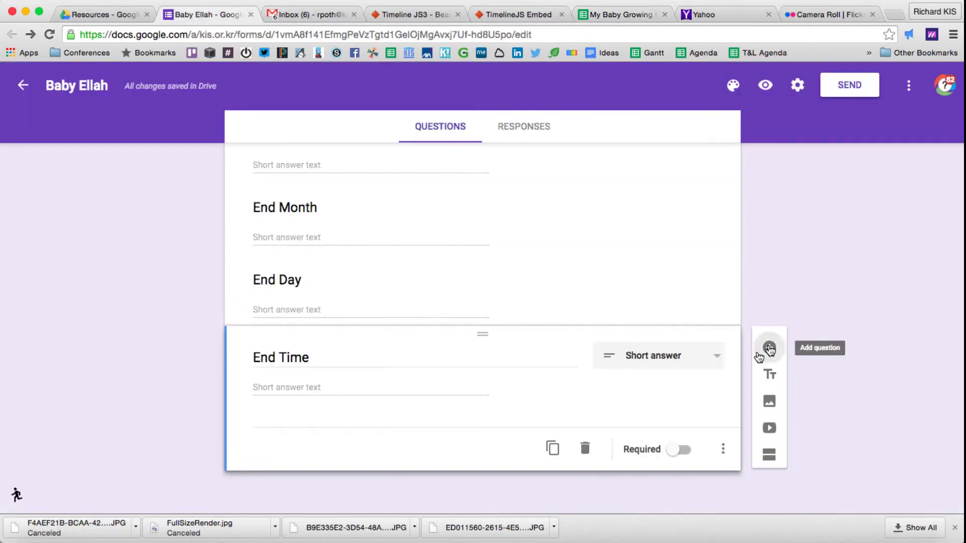
Step: Add Display Date and Media Credit questions and type Group's help text about grouping data
left_click(770, 347)
type("Display Date")
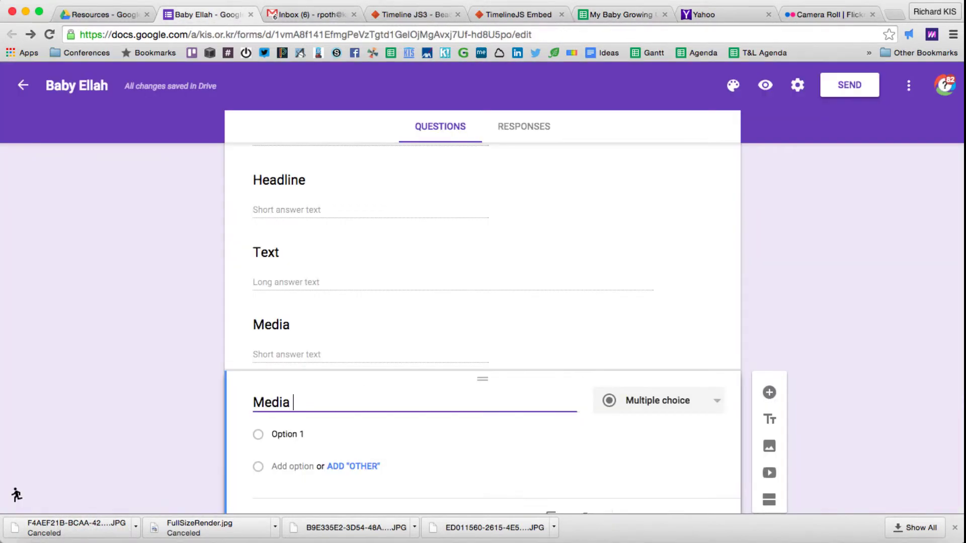
type("Credit")
left_click(705, 402)
left_click(648, 298)
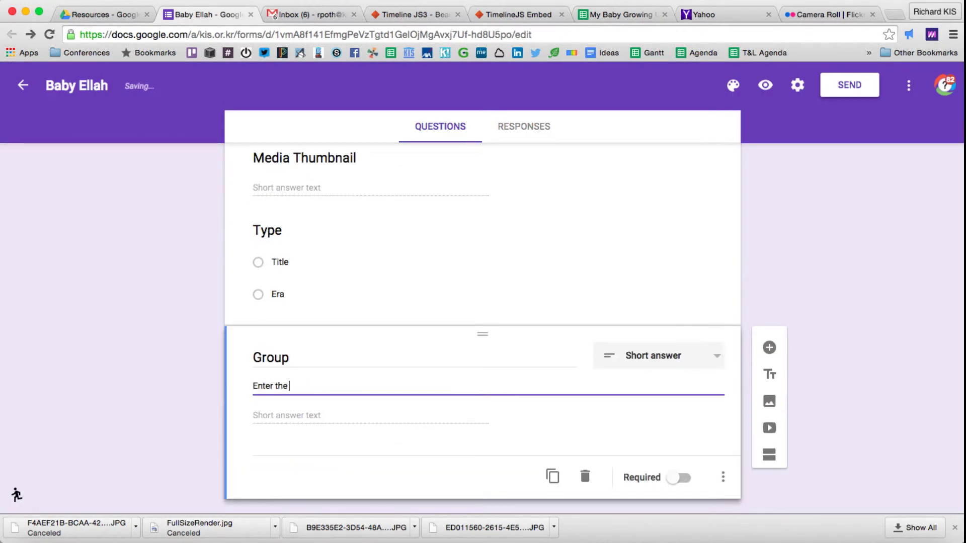
type("w you would like to group your data. For example if you are creating")
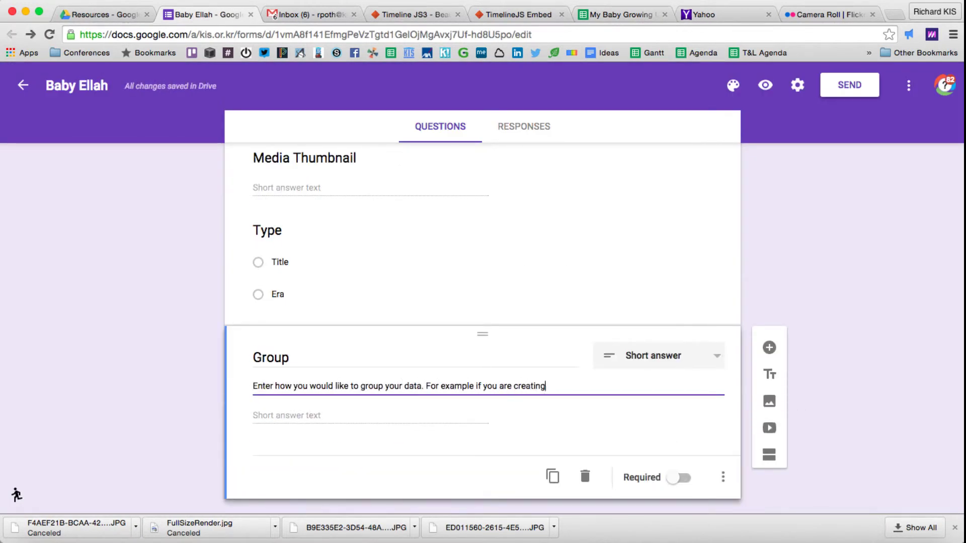
type(" a class timeline, this may be the name of the student.")
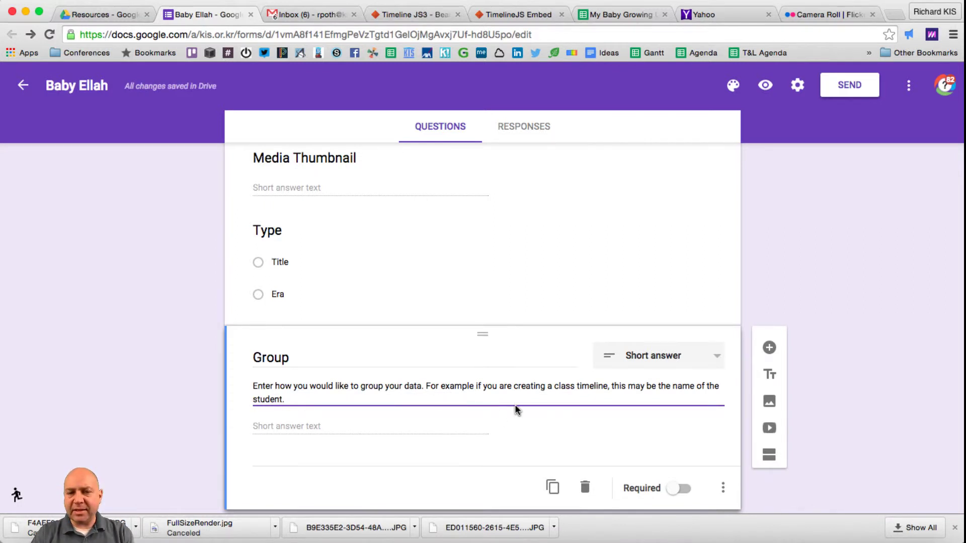
Step: Add a short-answer Background question below Group
left_click(724, 489)
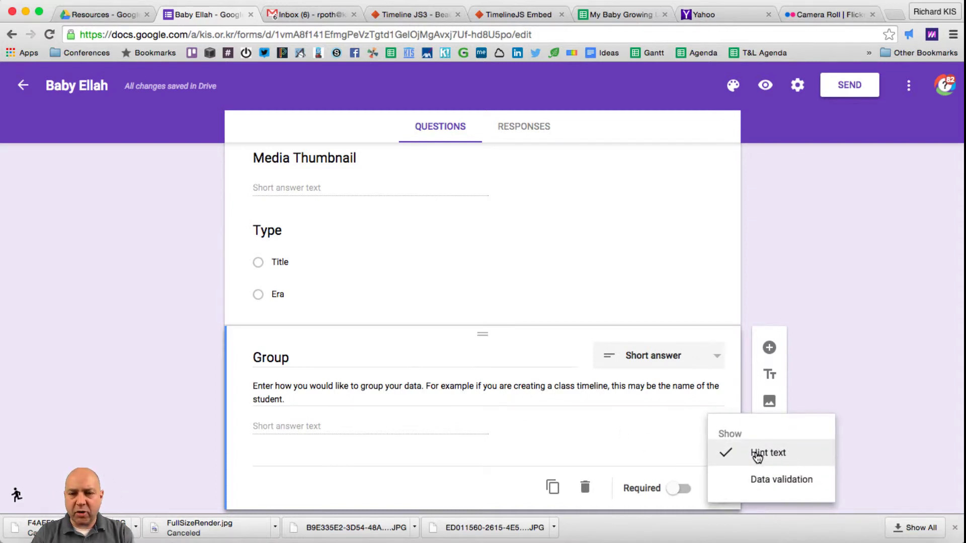
left_click(457, 413)
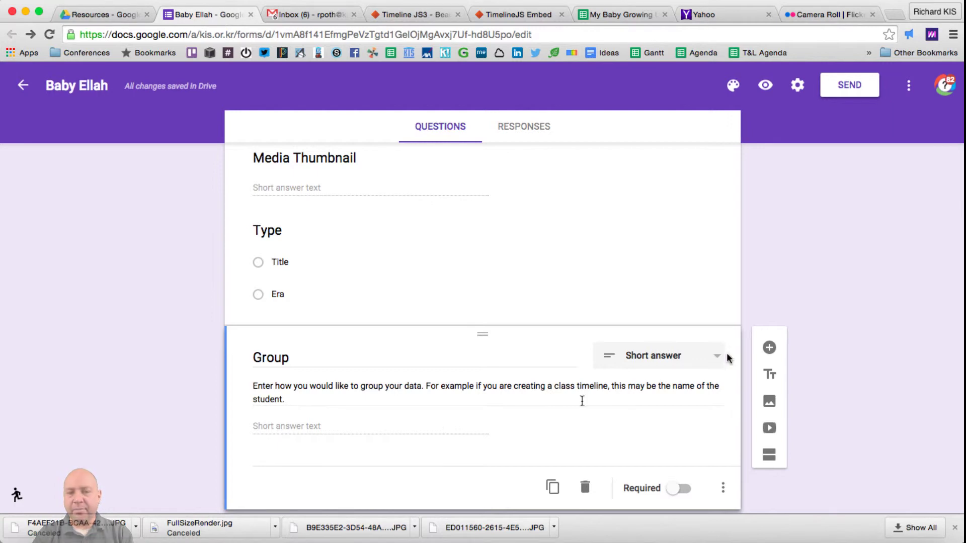
left_click(769, 348)
left_click(599, 14)
left_click(217, 15)
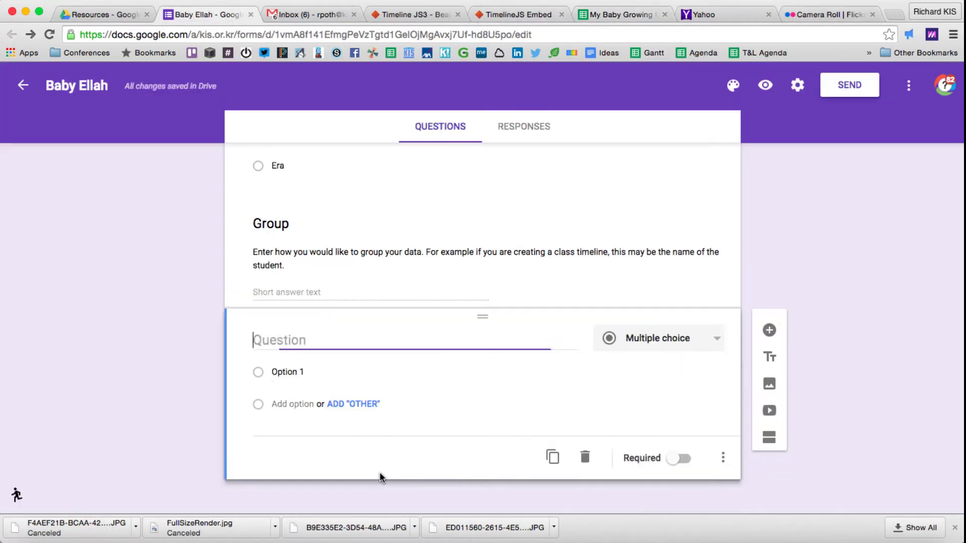
left_click(658, 338)
left_click(658, 287)
Step: Start Text's help text: 'Enter the information you would like to be displayed as the main part of your timeline'
left_click(599, 14)
left_click(218, 15)
left_click(598, 14)
left_click(251, 173)
left_click(218, 15)
scroll(312, 340, "up", 10)
left_click(313, 332)
left_click(270, 356)
type("Enter the information you would like to be displayed as the main part of your timeline")
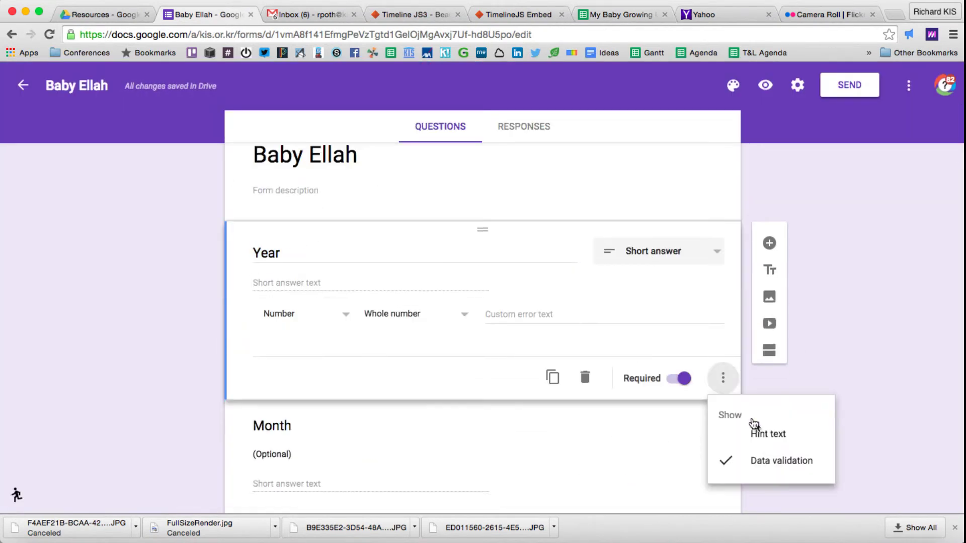
Step: Give Year the help text 'This is the only compulsory field on the form. You must complete this question.'
left_click(768, 433)
type("This is the only compulsory field on the form. You must complete this question.")
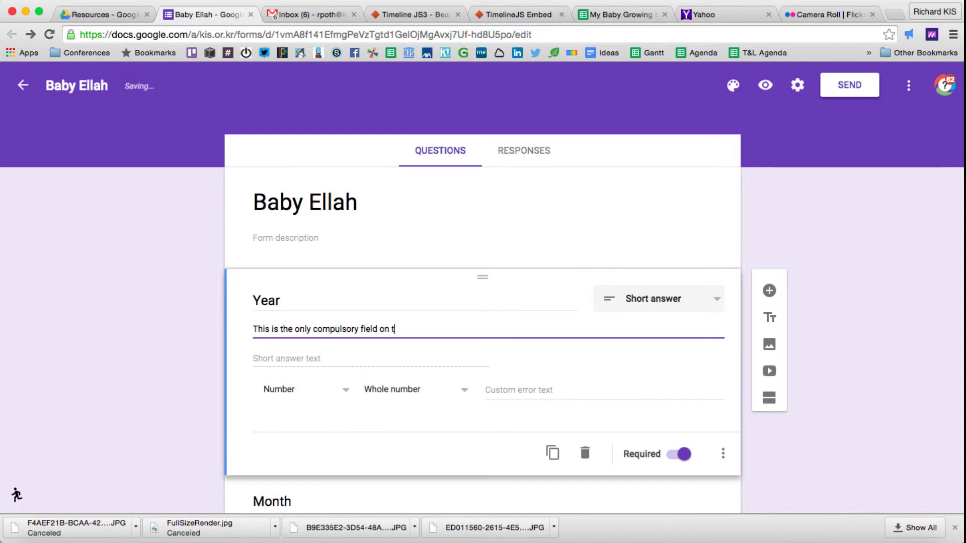
left_click(517, 300)
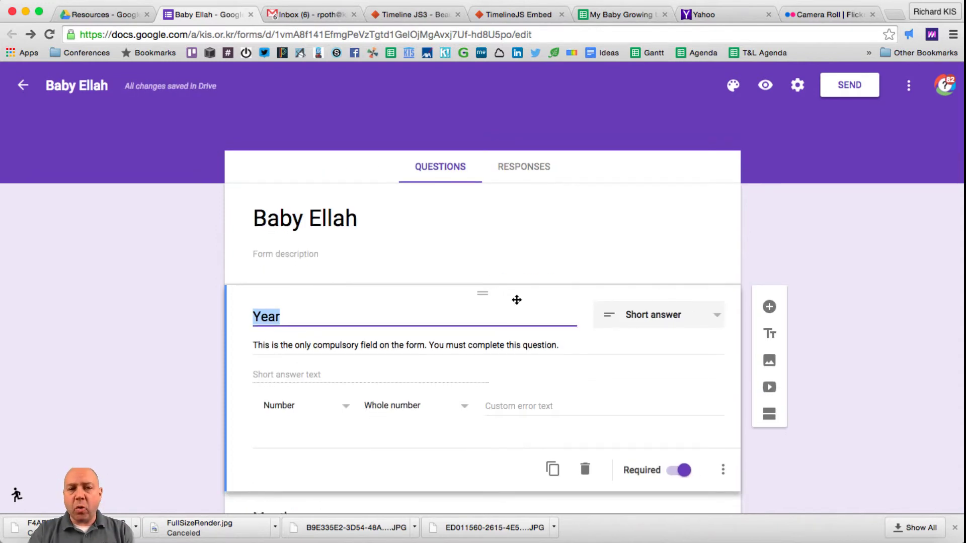
scroll(515, 298, "down", 4)
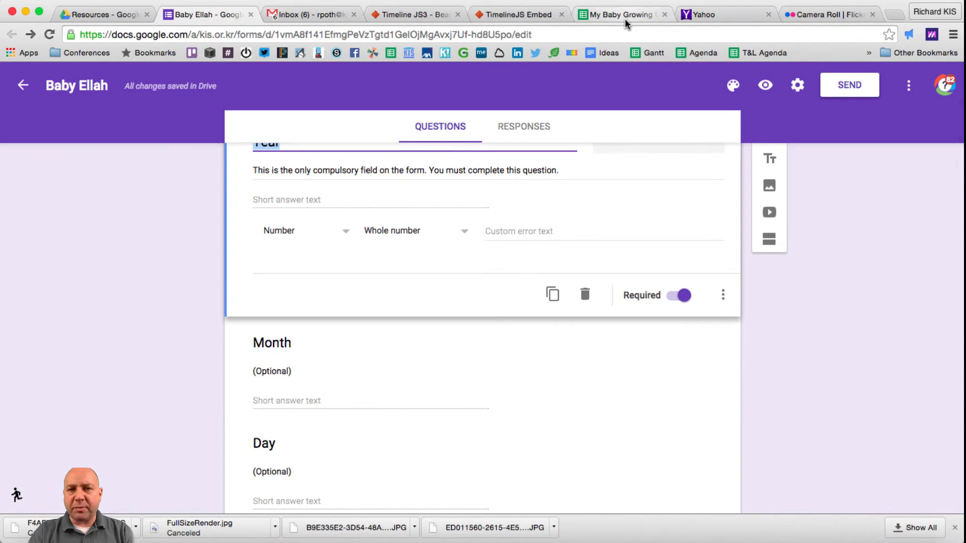
left_click(625, 19)
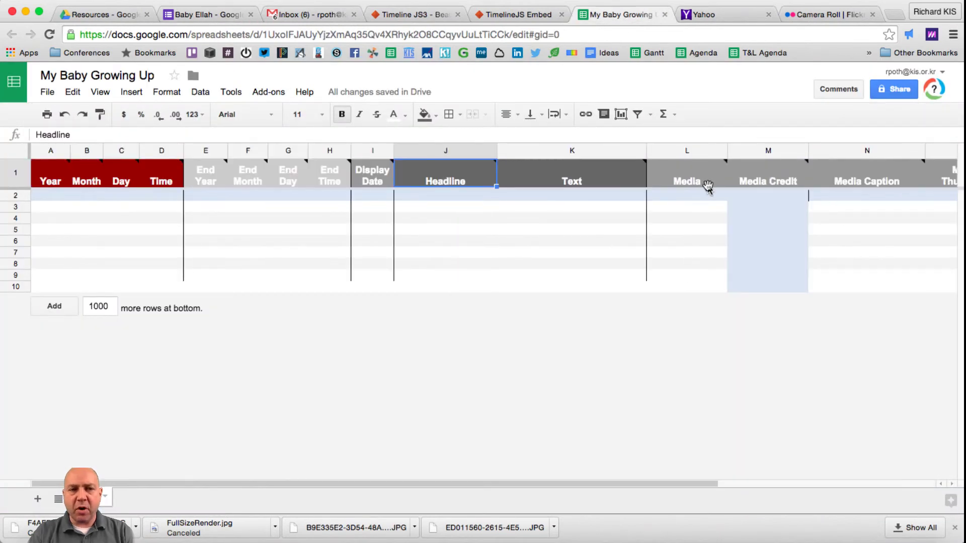
left_click(206, 14)
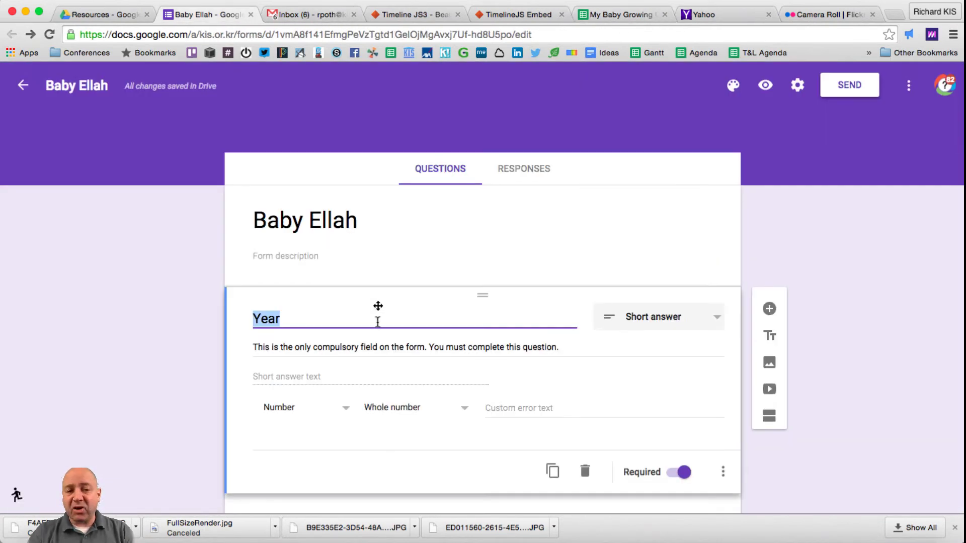
left_click(722, 473)
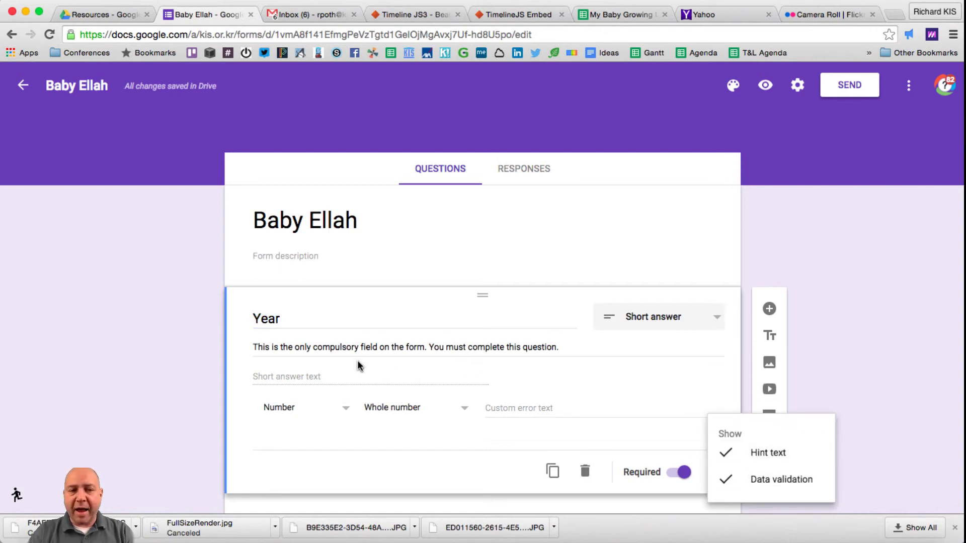
scroll(357, 360, "down", 8)
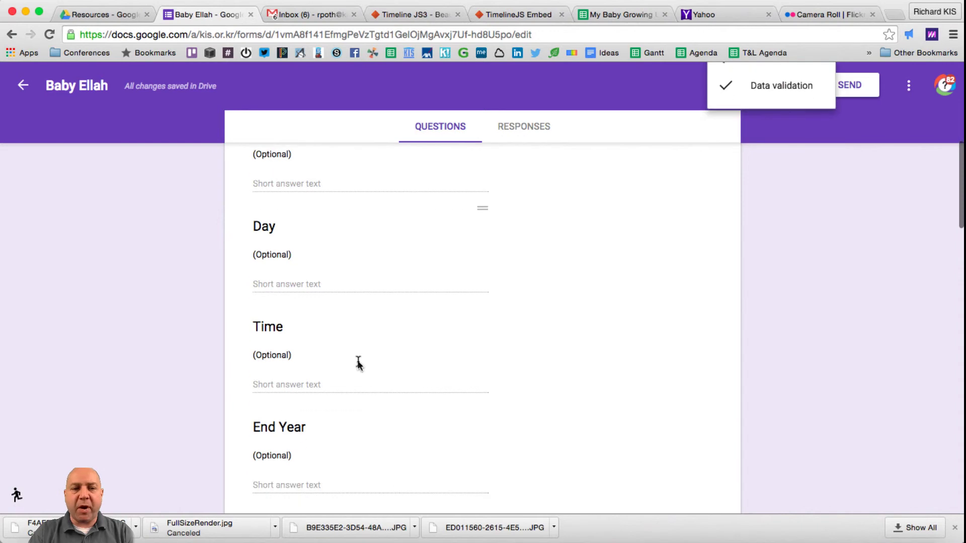
scroll(358, 362, "down", 8)
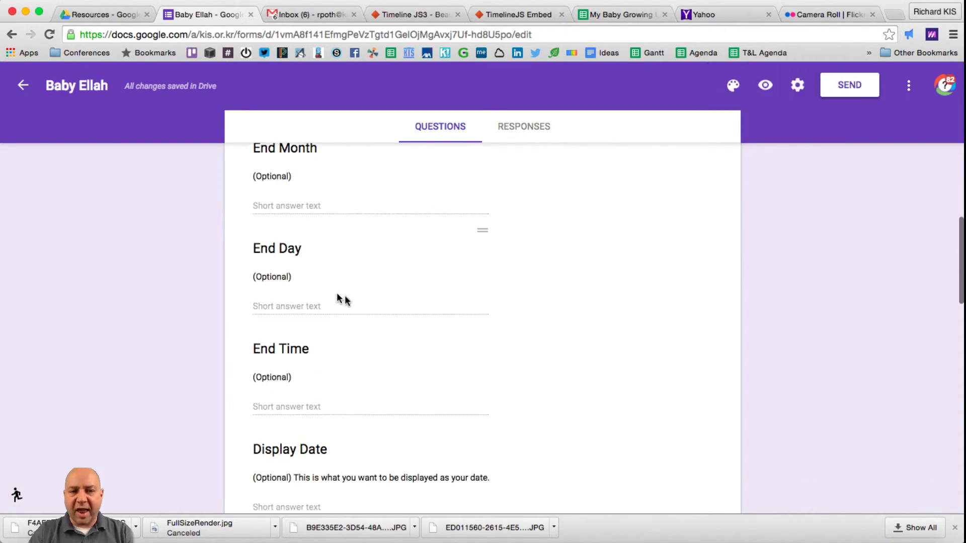
scroll(352, 297, "down", 3)
scroll(378, 334, "down", 2)
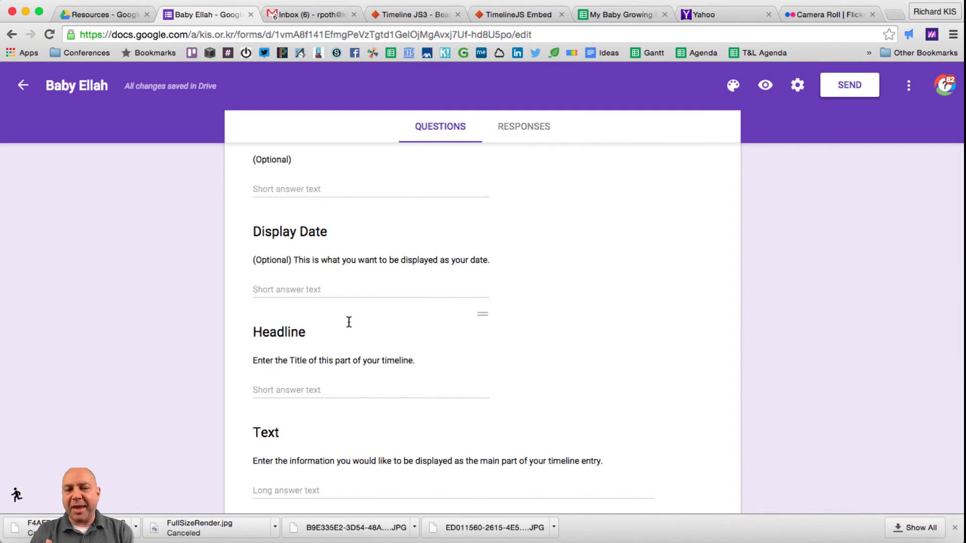
scroll(349, 322, "down", 2)
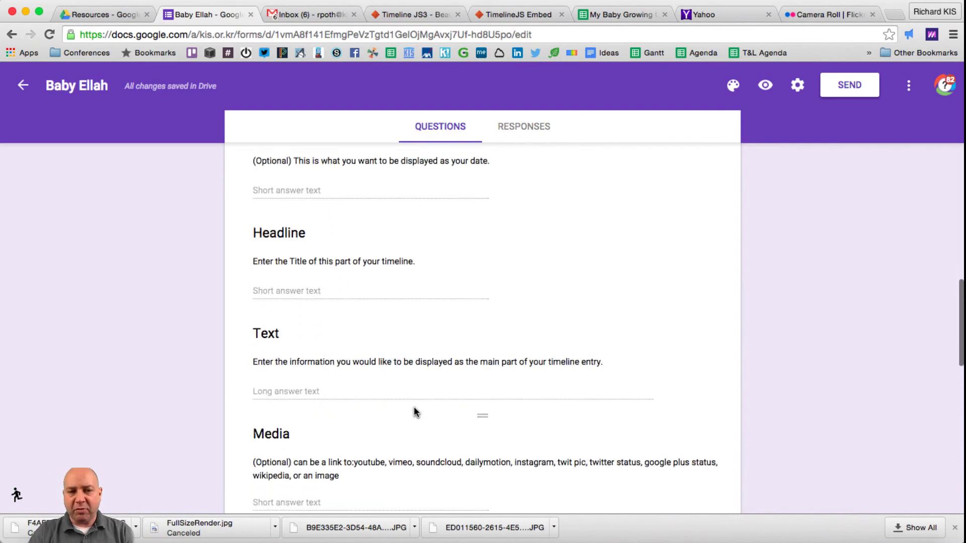
scroll(413, 409, "down", 2)
scroll(413, 406, "down", 10)
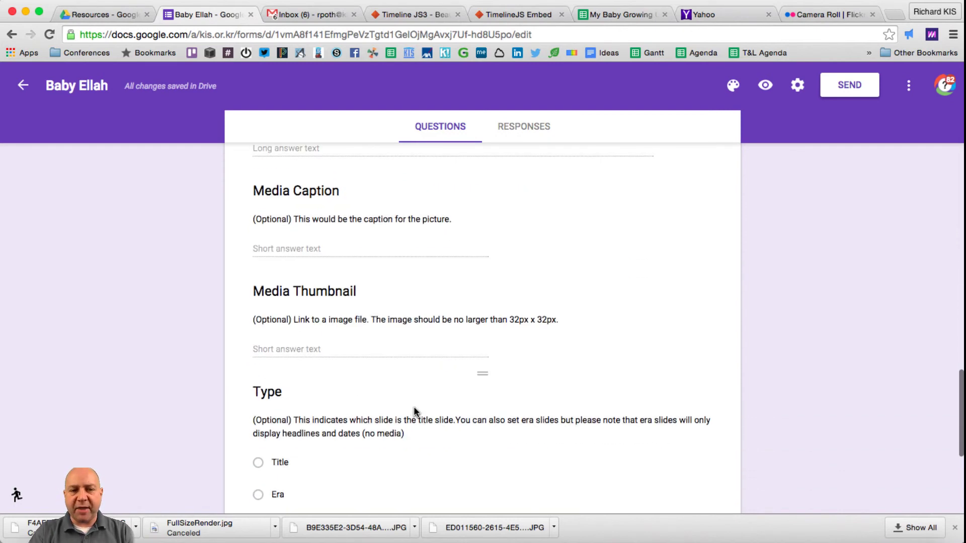
scroll(415, 407, "down", 2)
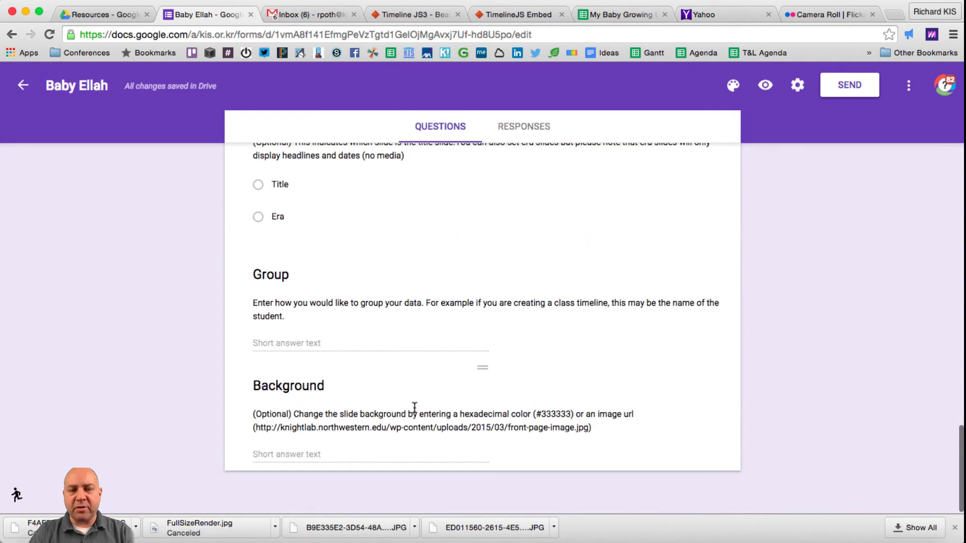